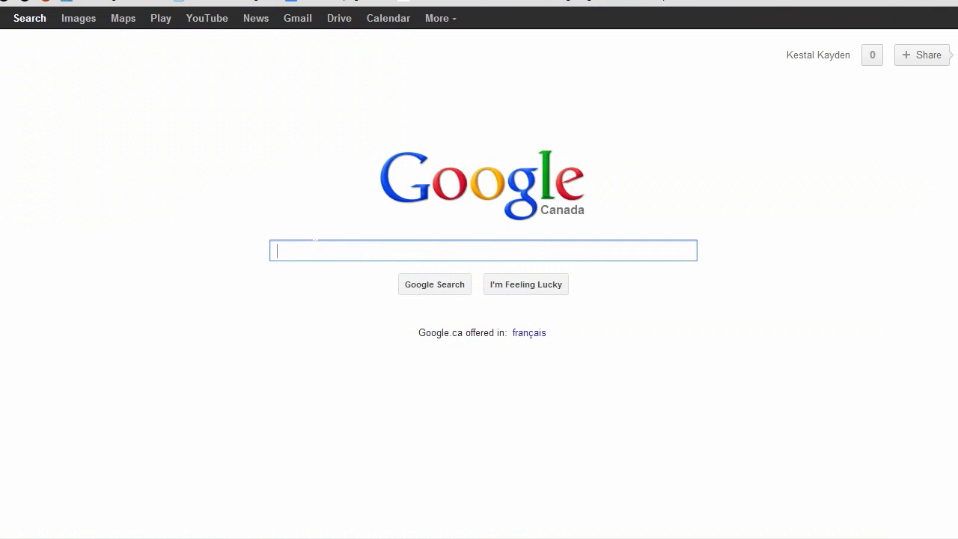
Search Google for 'feed the beast'
text(feed the beast)
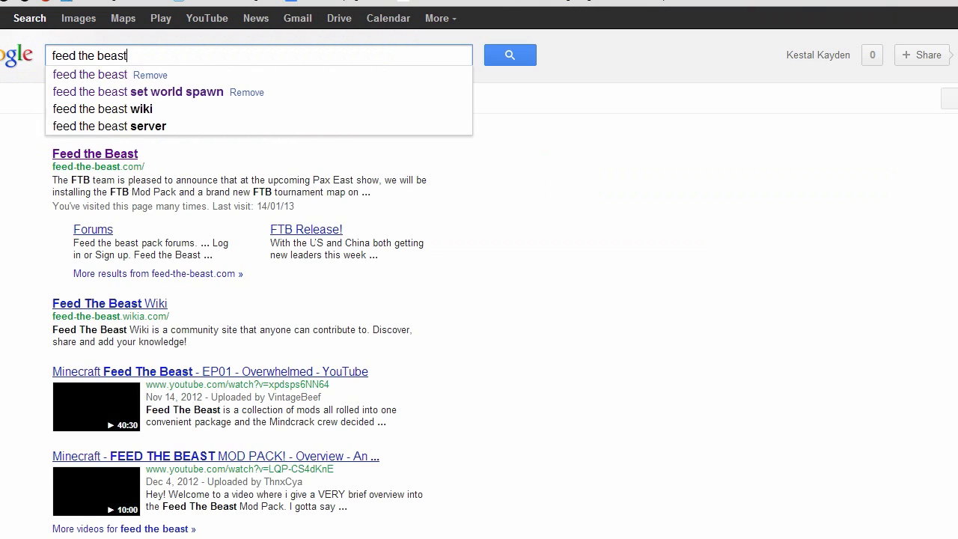
key(Return)
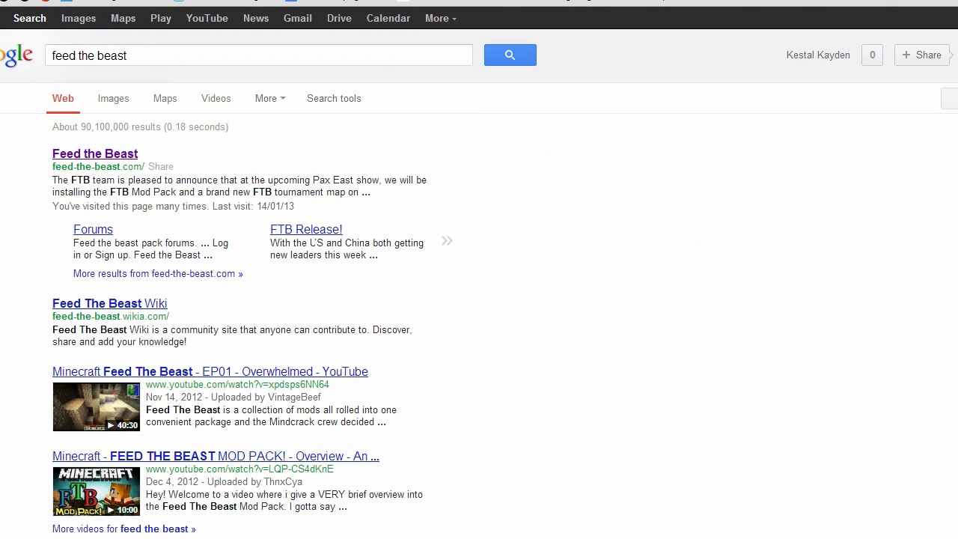
Open the Feed the Beast site's Mods page and view the Buildcraft 3 and Railcraft entries
click(111, 155)
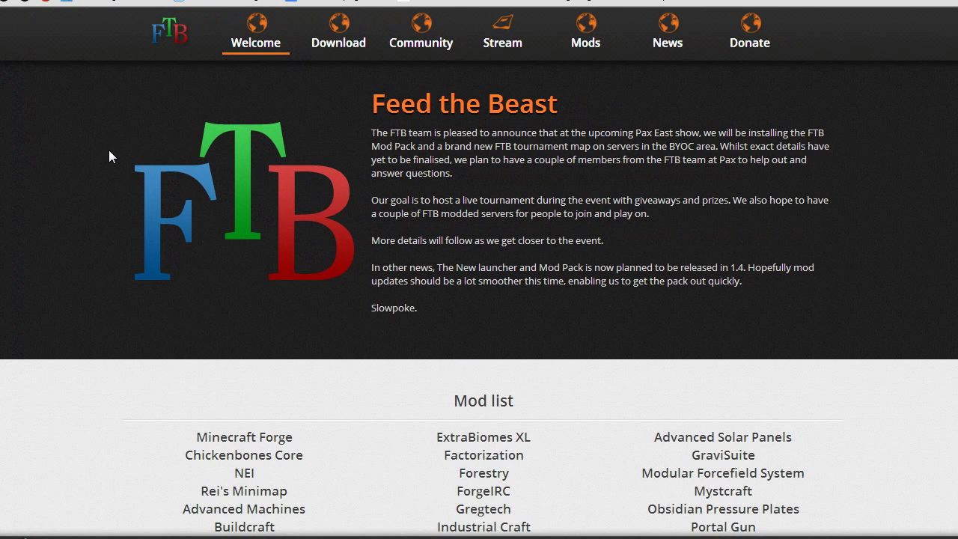
click(584, 36)
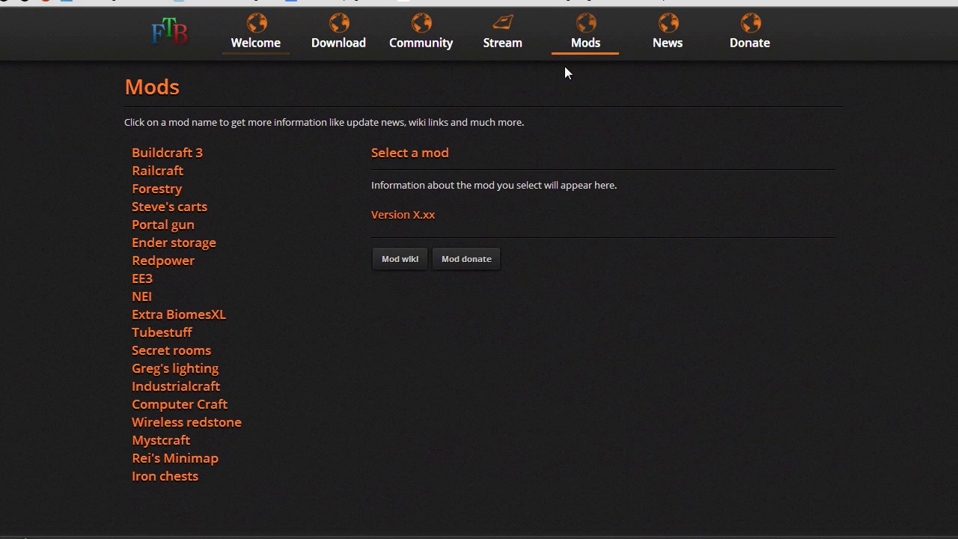
drag(130, 152, 232, 150)
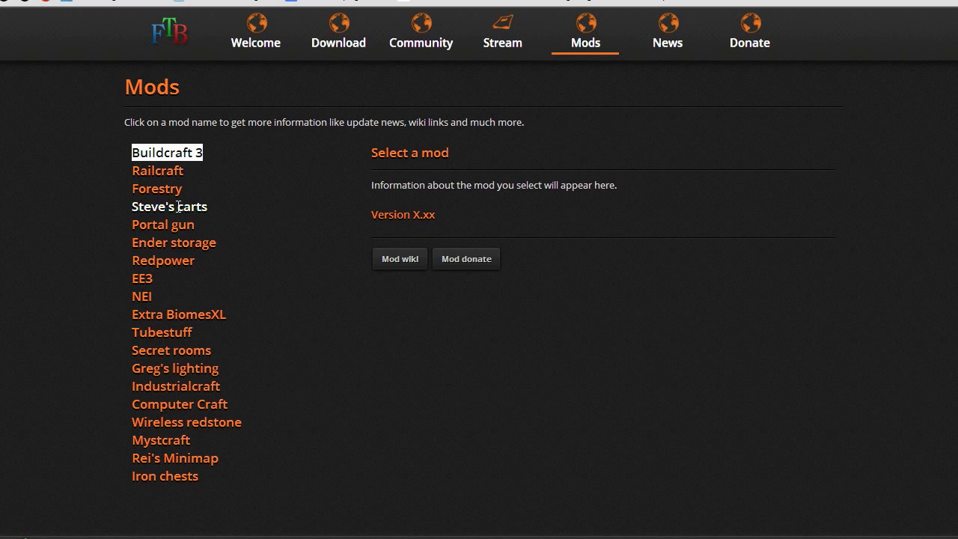
click(138, 163)
drag(138, 163, 209, 165)
click(137, 168)
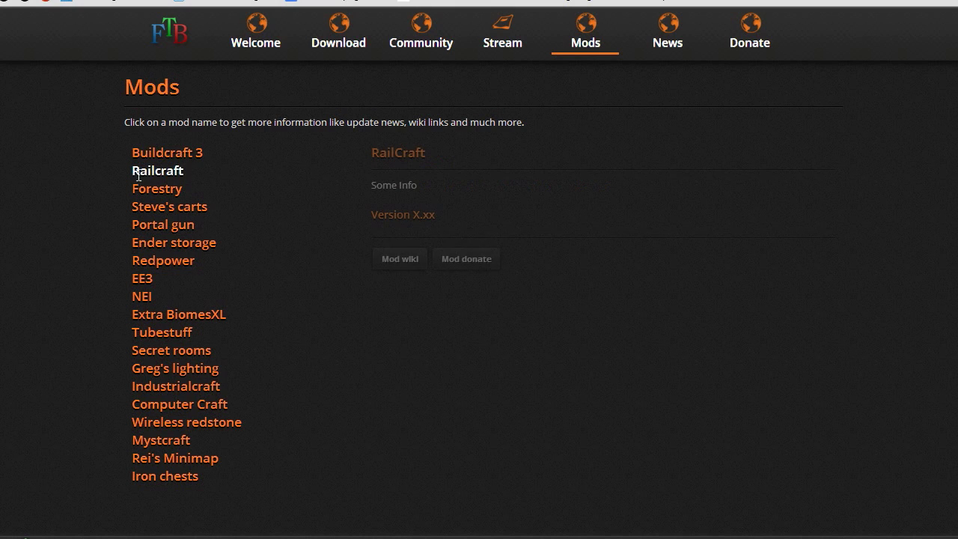
View the Forestry, Redpower, Mystcraft, Rei's Minimap and Computer Craft mod details
drag(130, 192, 188, 191)
click(186, 191)
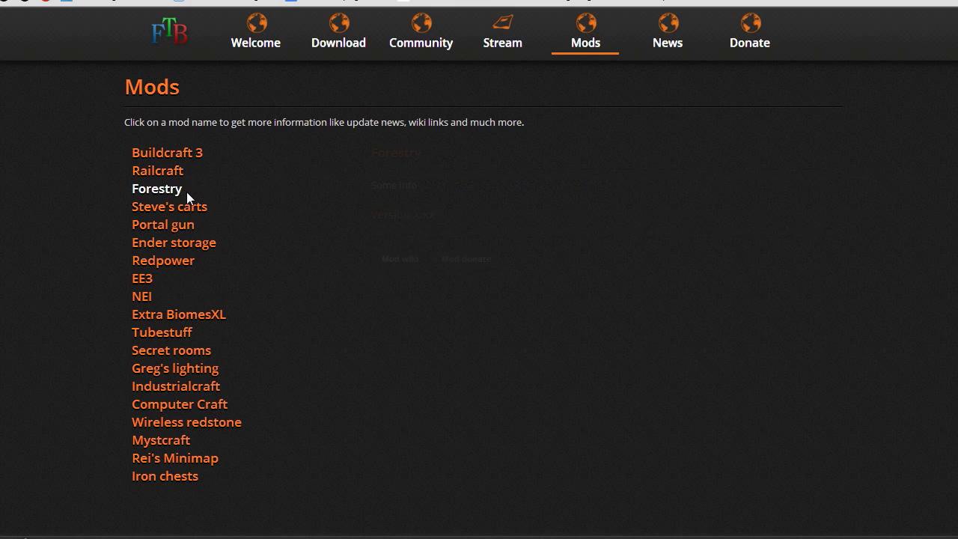
drag(213, 263, 131, 264)
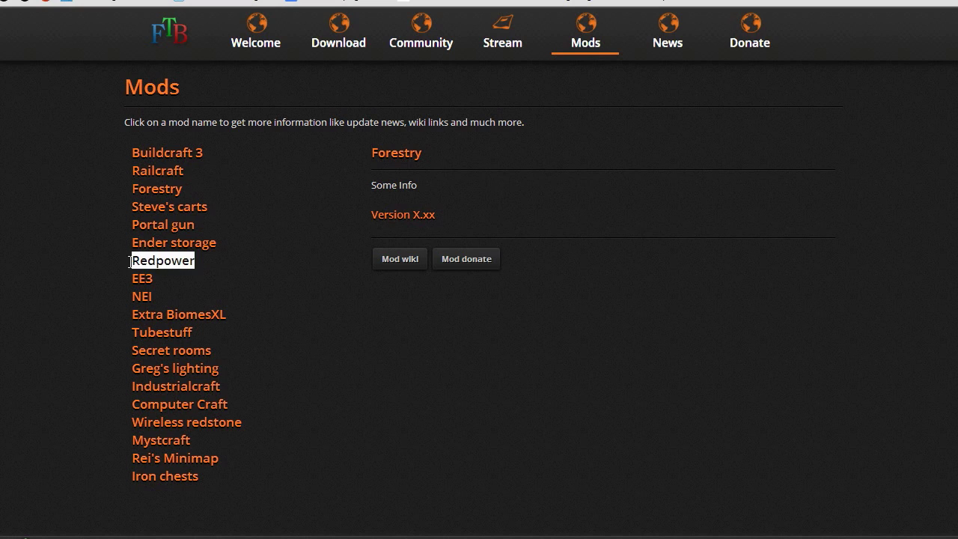
triple_click(130, 265)
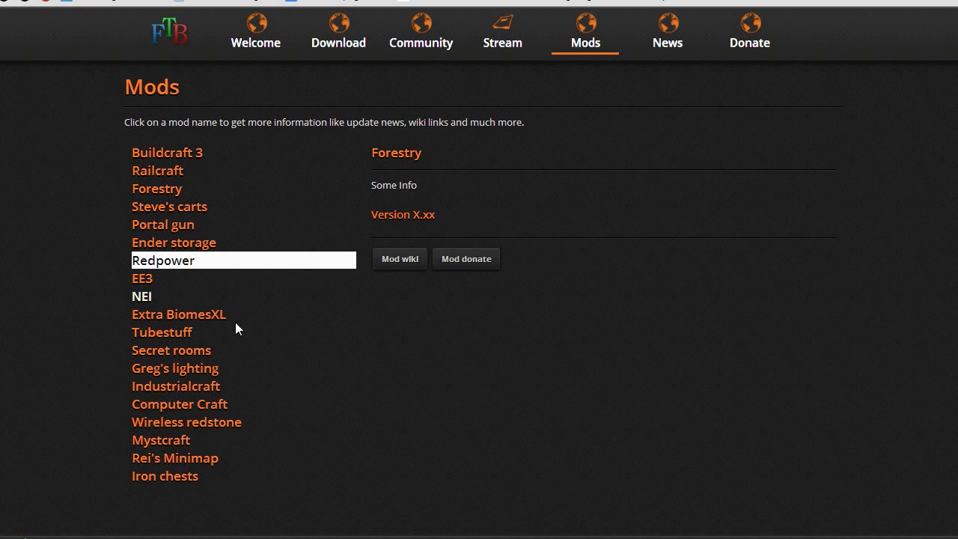
drag(134, 438, 197, 440)
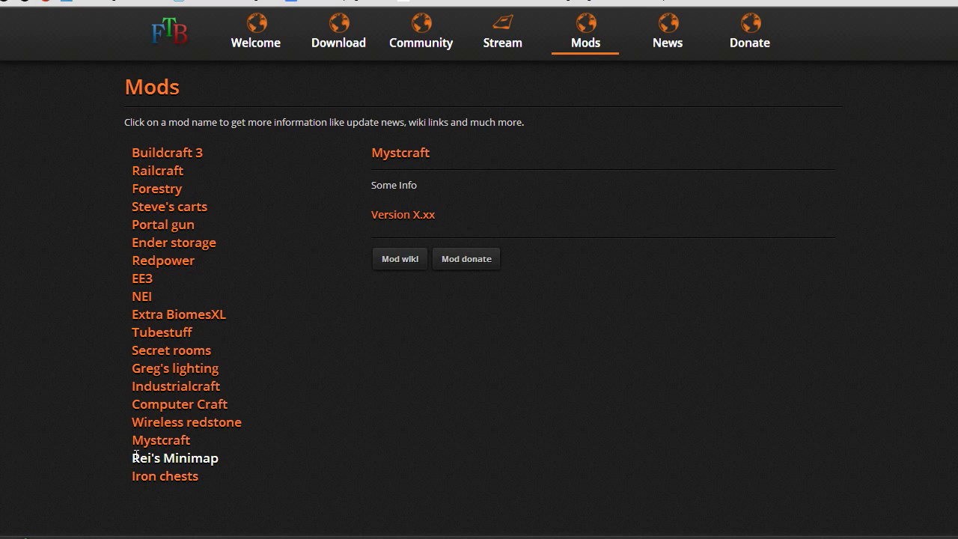
drag(133, 457, 228, 455)
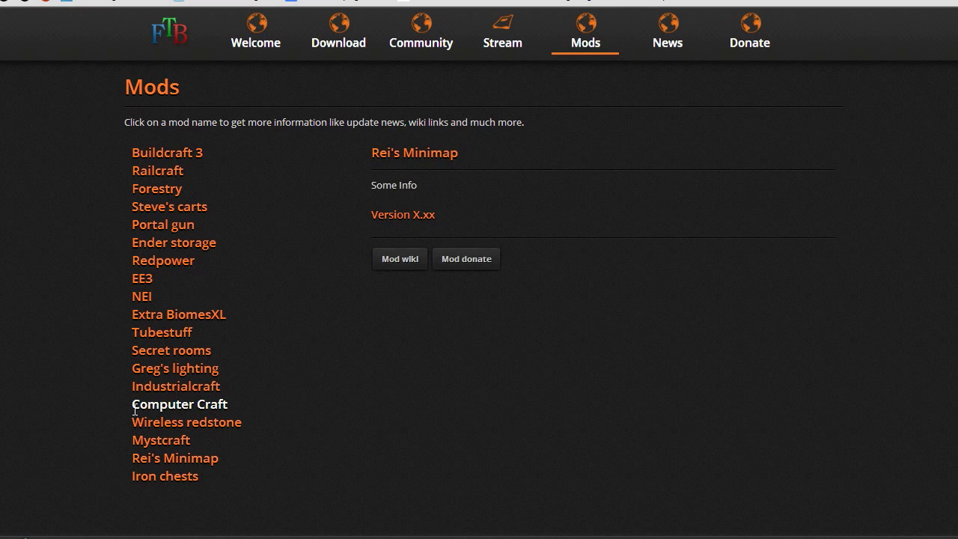
drag(132, 403, 232, 405)
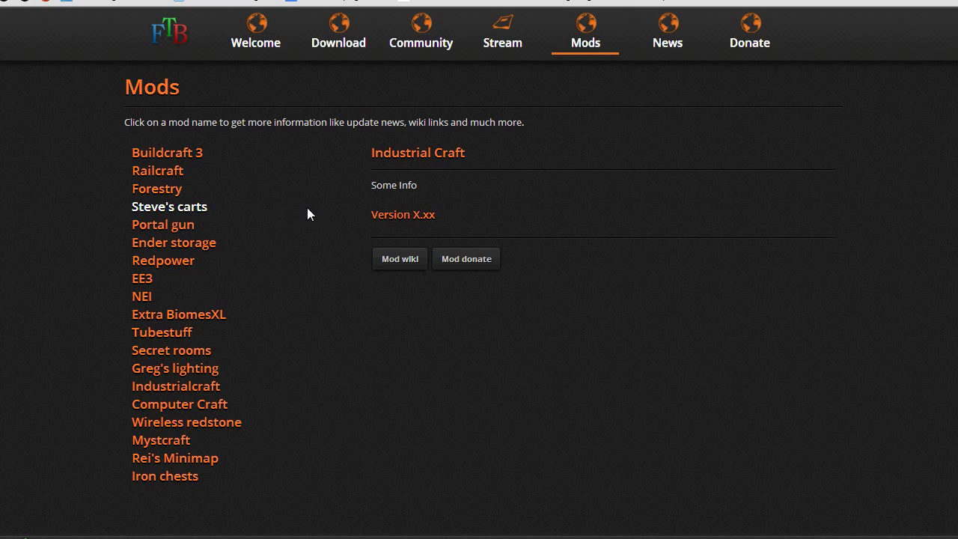
scroll(307, 207, up, 5)
scroll(317, 306, down, 4)
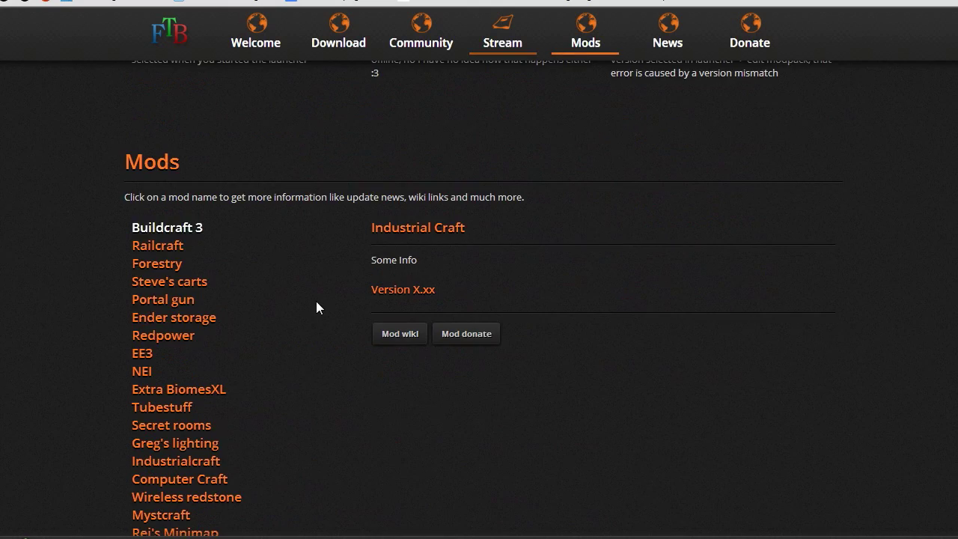
scroll(294, 225, up, 2)
scroll(329, 252, up, 1)
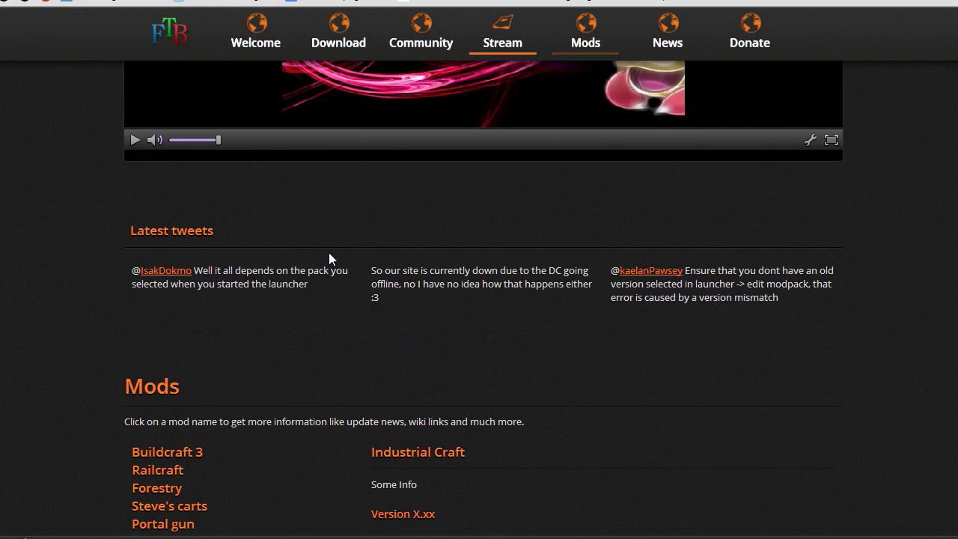
scroll(329, 252, down, 4)
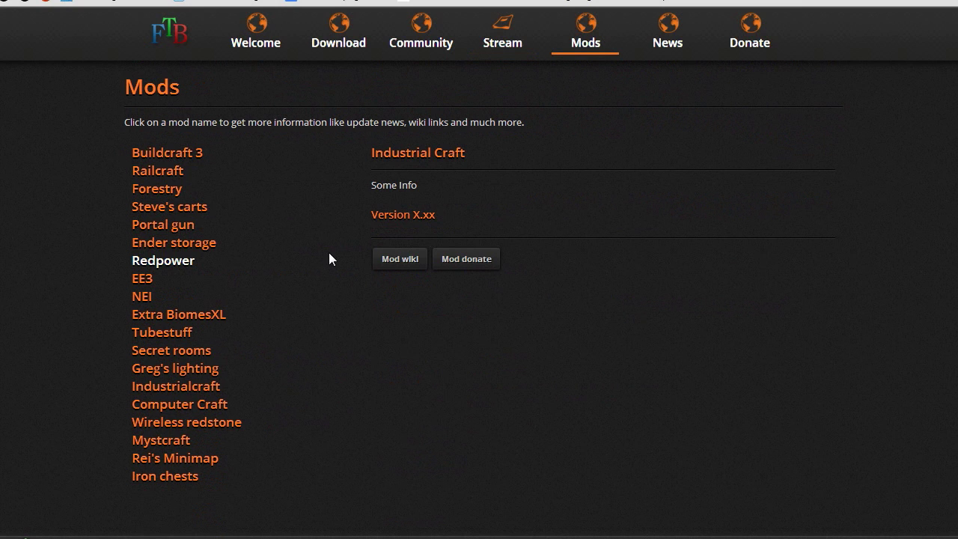
Download the Feed the Beast launcher as an exe from the site's Download page
click(344, 59)
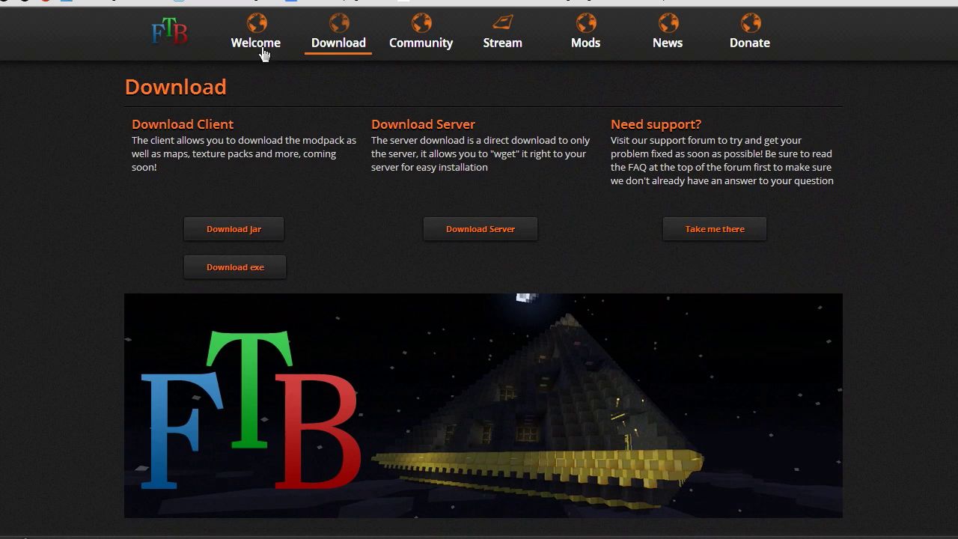
click(226, 271)
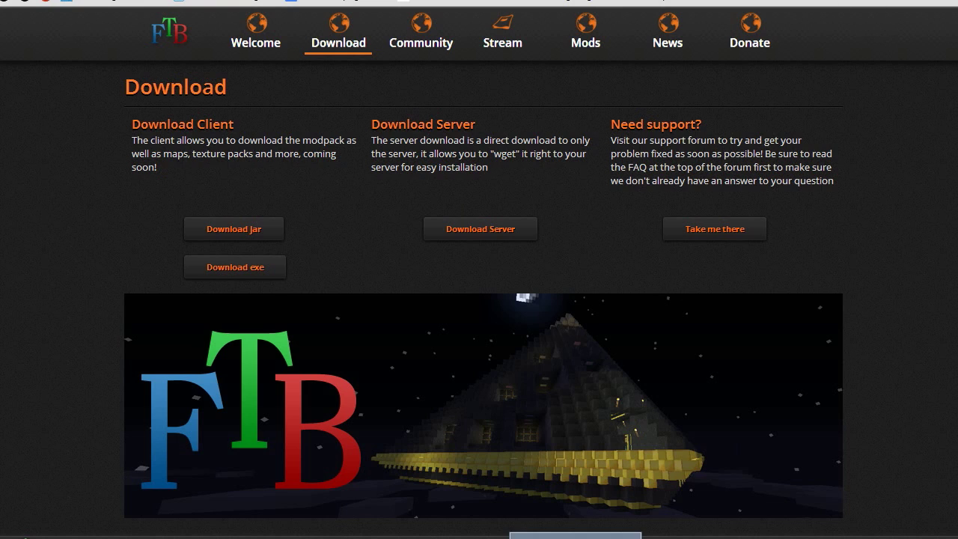
click(575, 536)
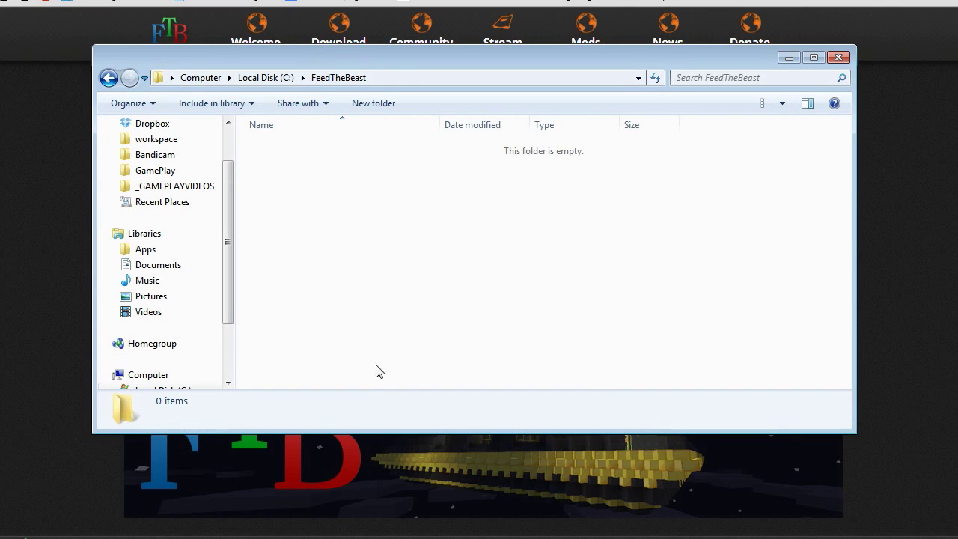
Move FTB_Launcher.exe into the C:\FeedTheBeast folder
drag(231, 231, 233, 191)
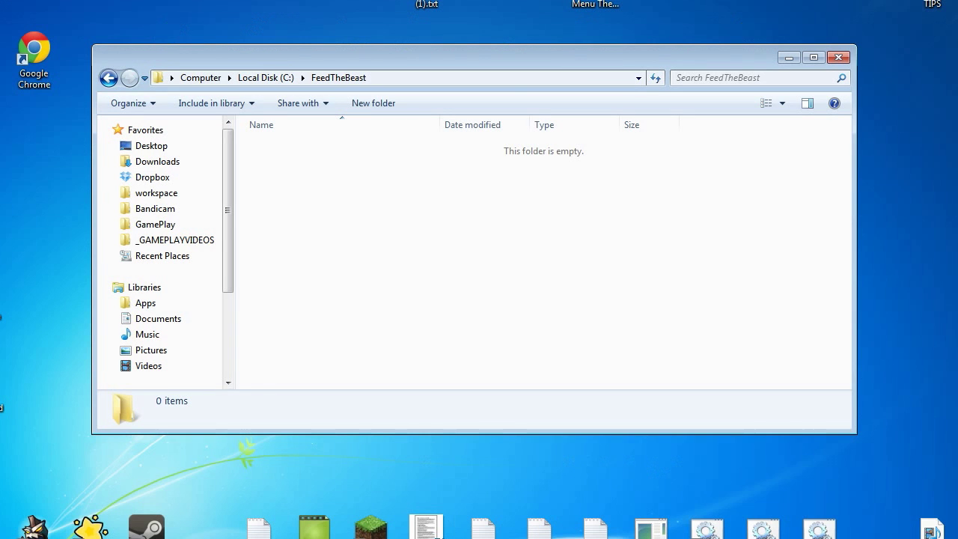
drag(957, 307, 313, 184)
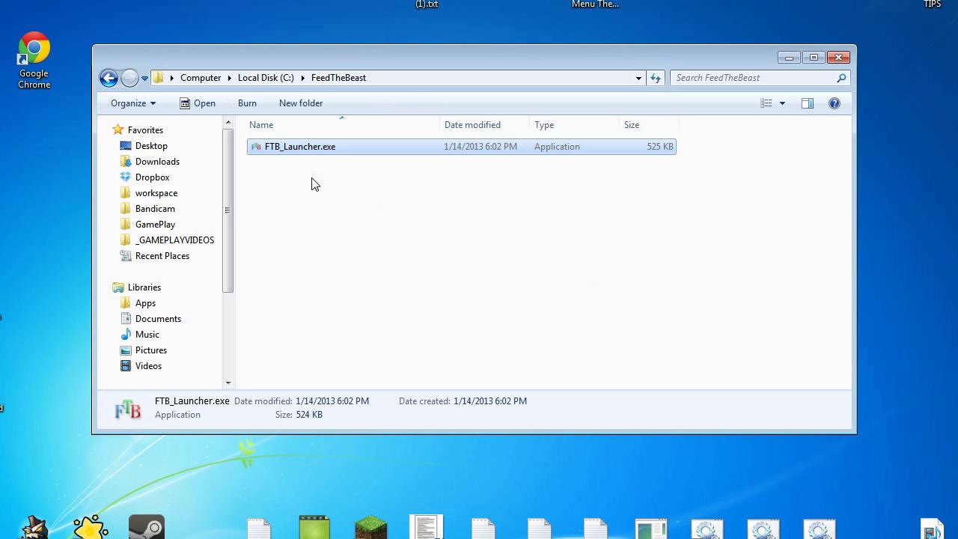
drag(386, 241, 495, 274)
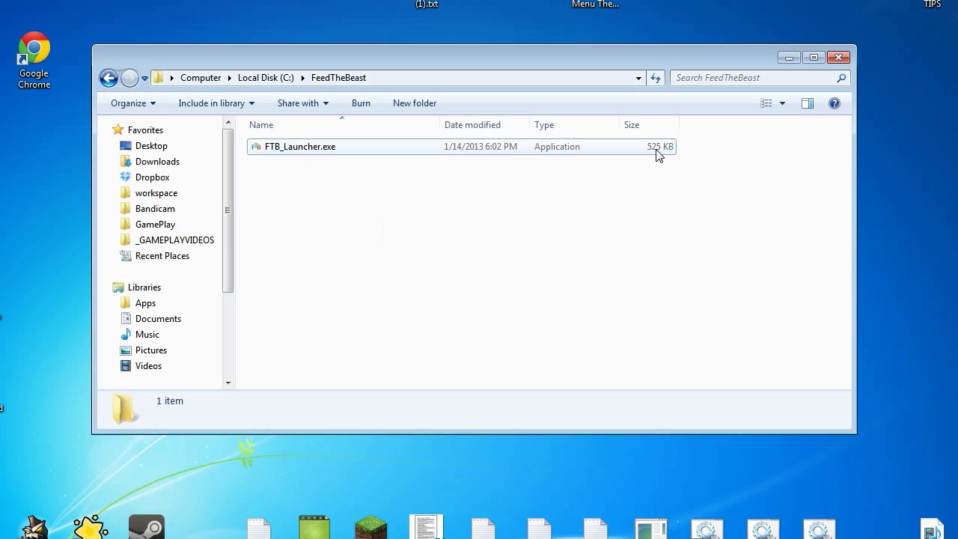
Run FTB_Launcher.exe past the security warning and arrange the launcher and console windows
double_click(274, 149)
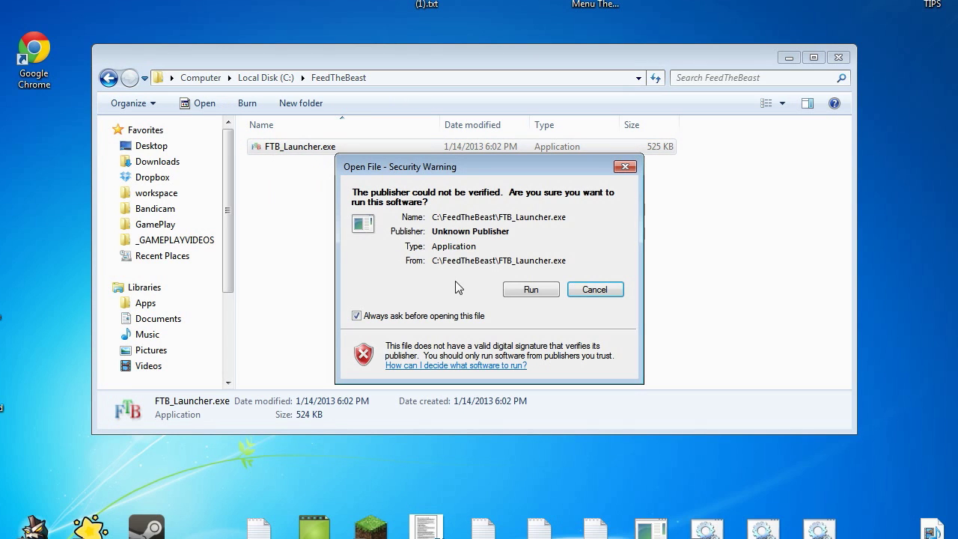
click(528, 290)
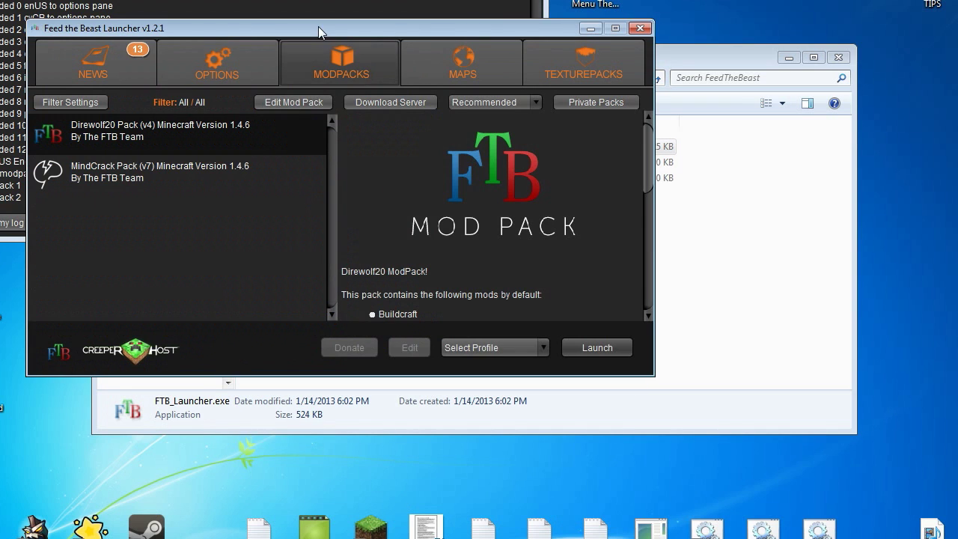
drag(318, 26, 556, 92)
drag(215, 0, 283, 25)
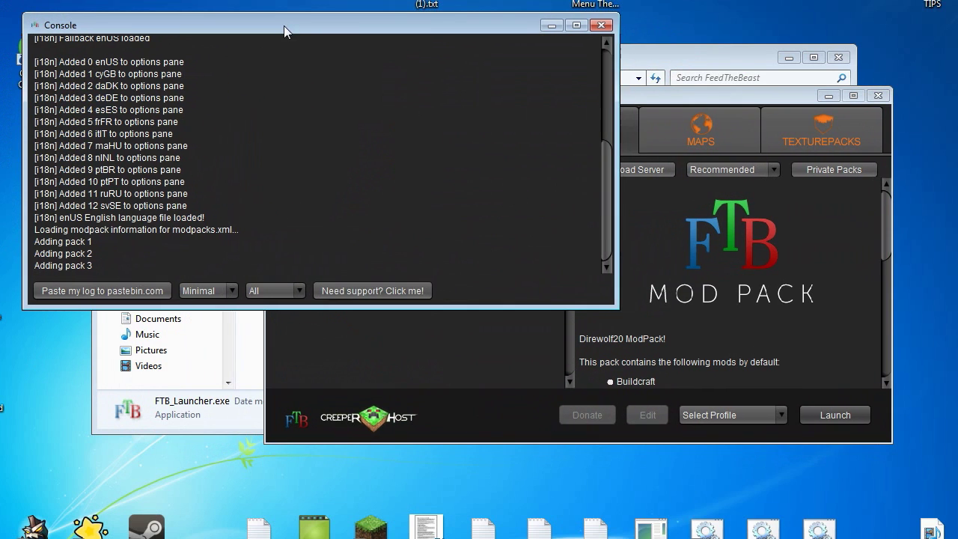
Bring the launcher forward and check the modpack version list, keeping Recommended
click(356, 337)
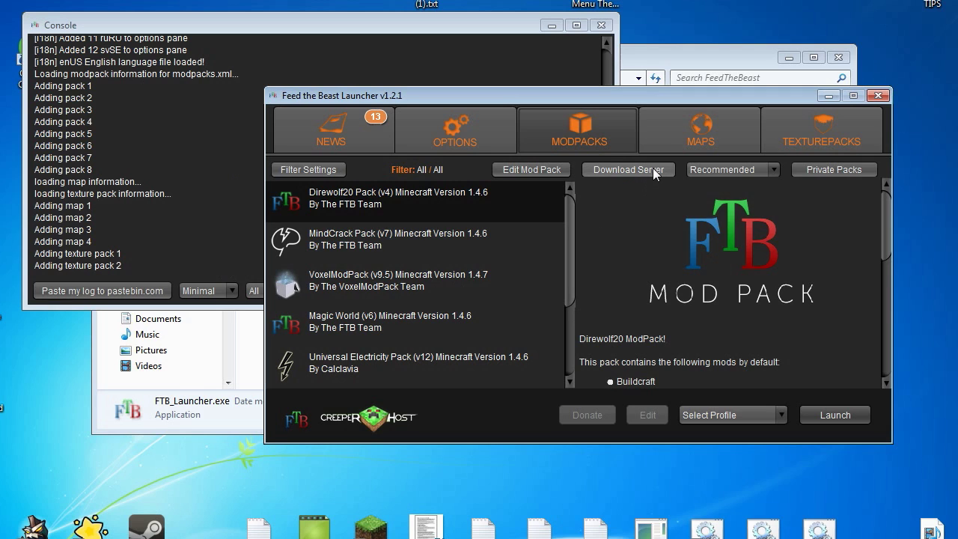
click(744, 168)
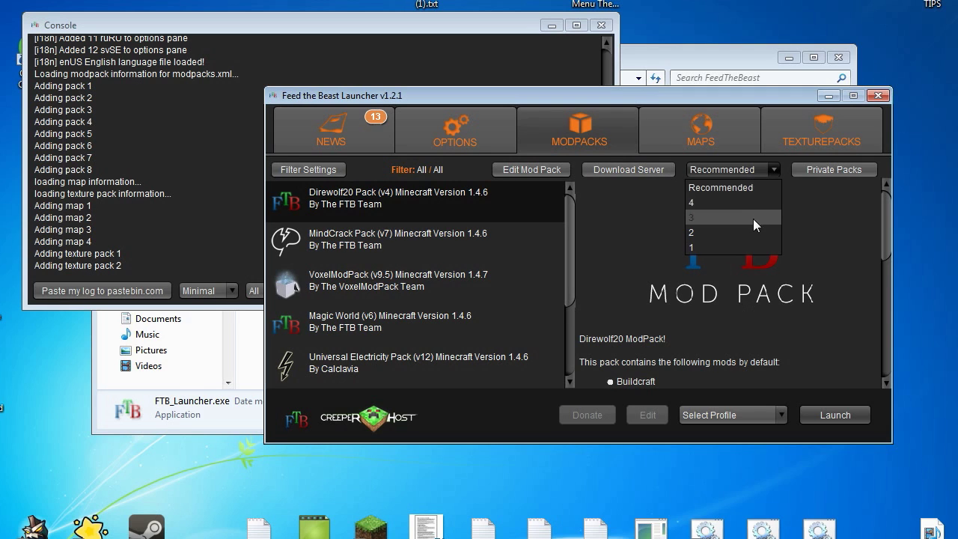
click(787, 189)
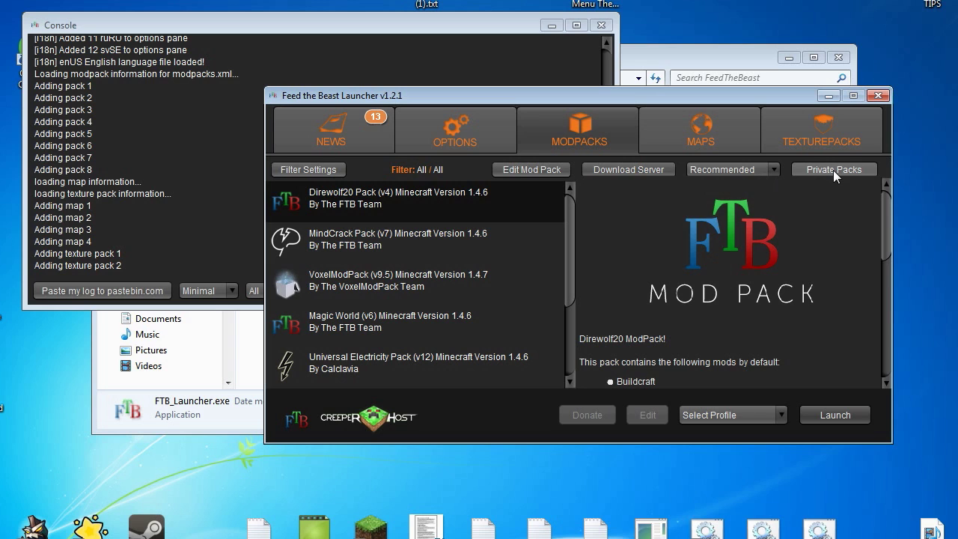
drag(570, 256, 569, 203)
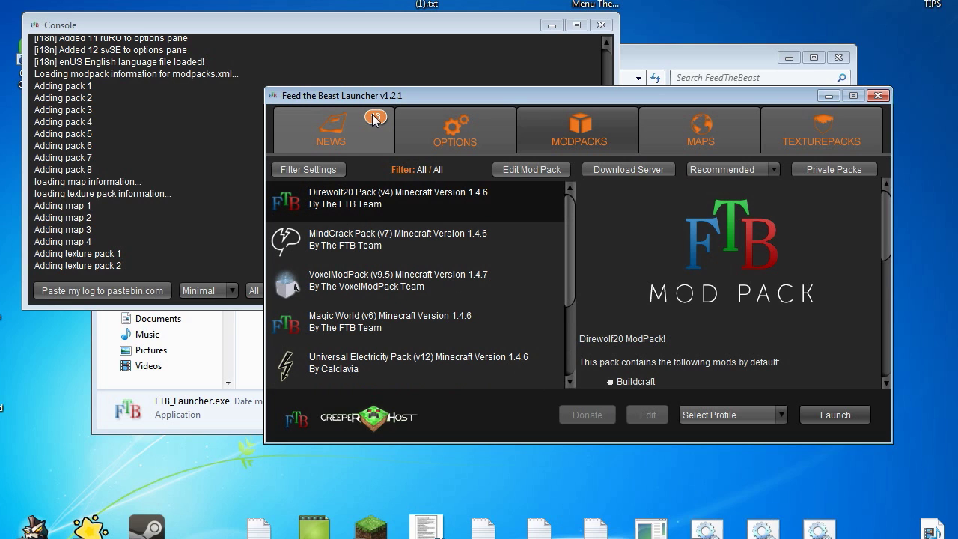
click(358, 143)
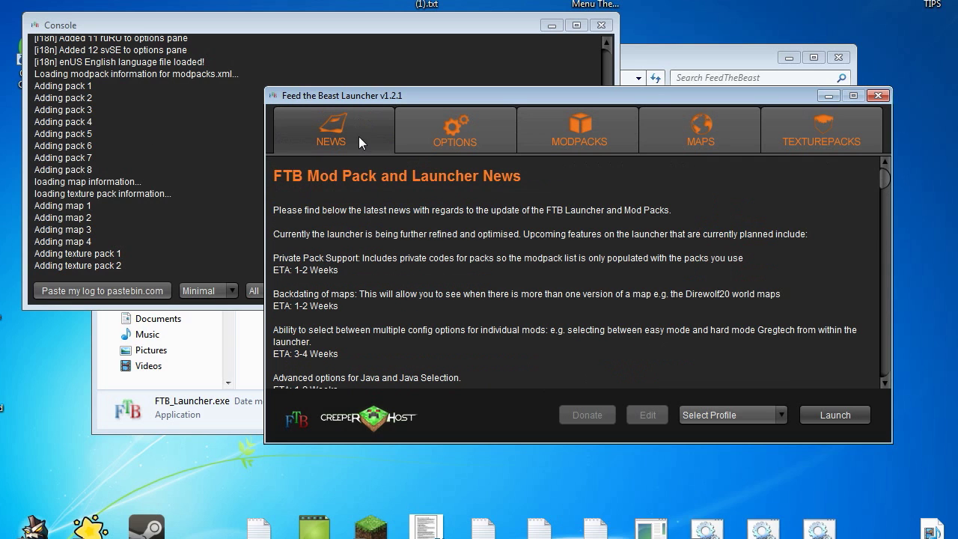
scroll(364, 268, down, 3)
scroll(333, 293, up, 3)
drag(273, 260, 405, 256)
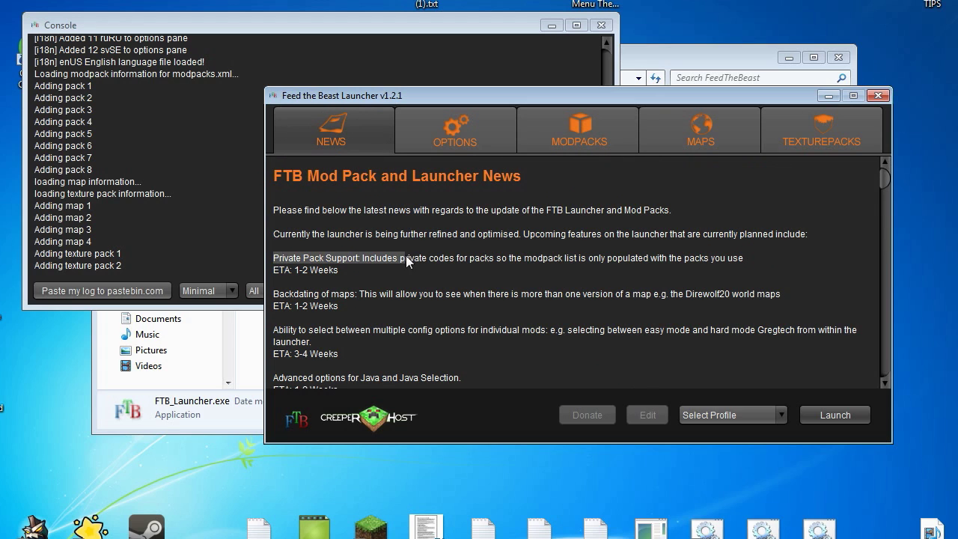
click(486, 255)
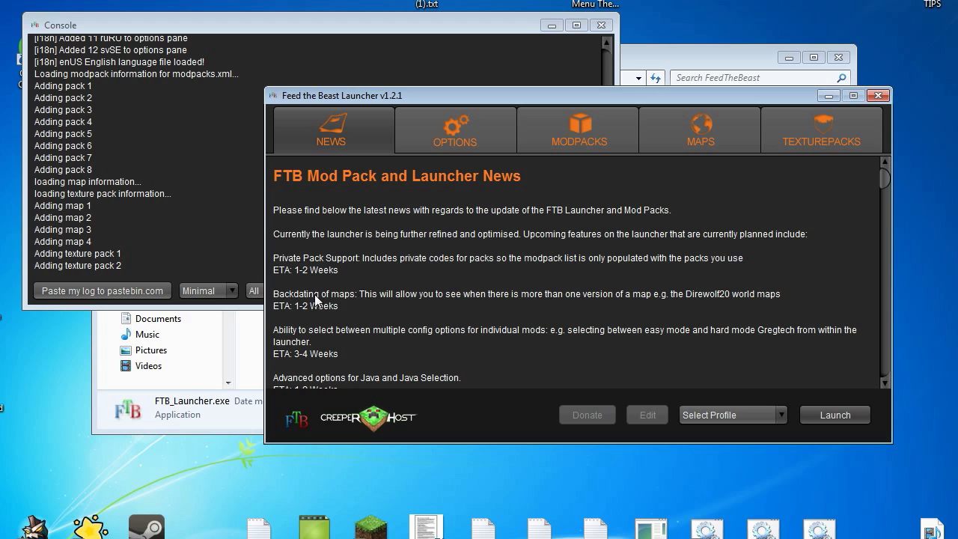
drag(357, 291, 805, 292)
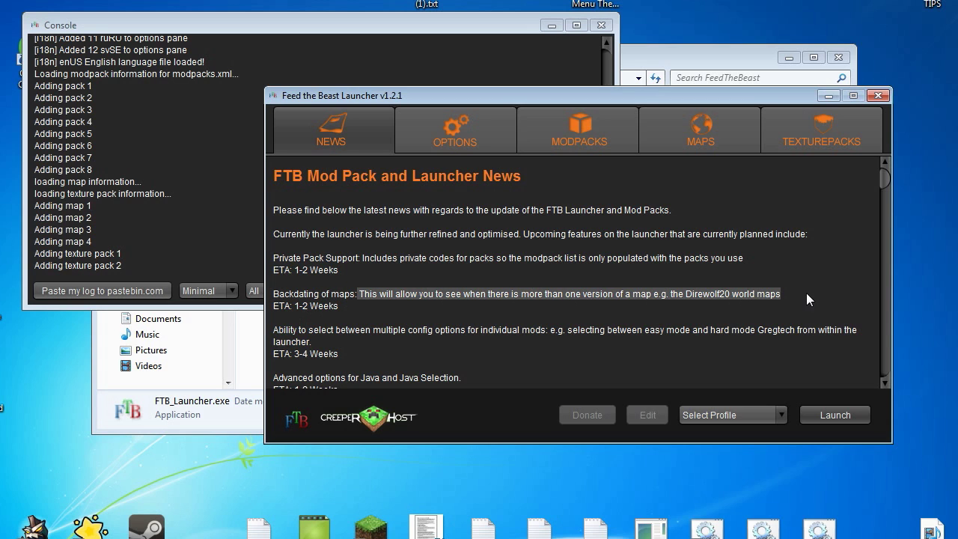
click(806, 292)
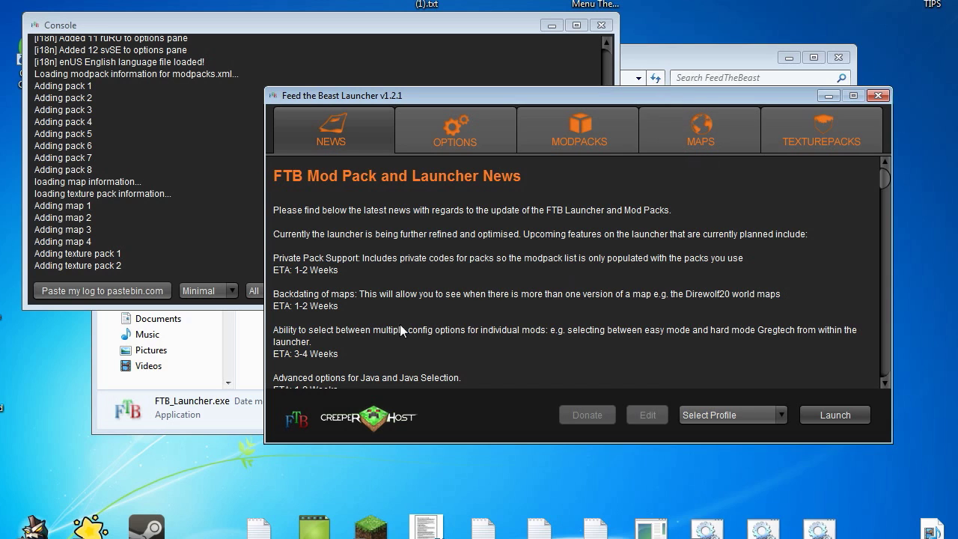
drag(270, 327, 584, 331)
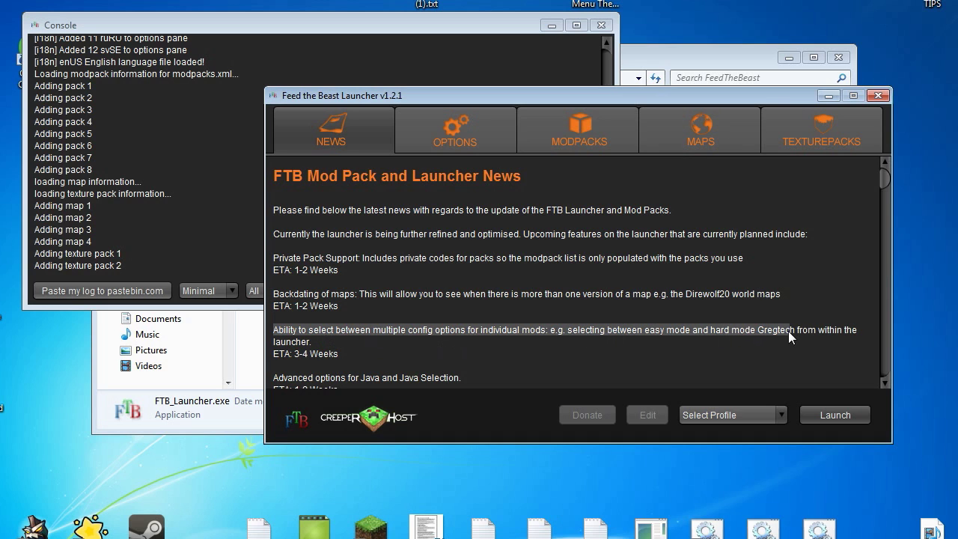
drag(829, 332, 850, 337)
click(851, 338)
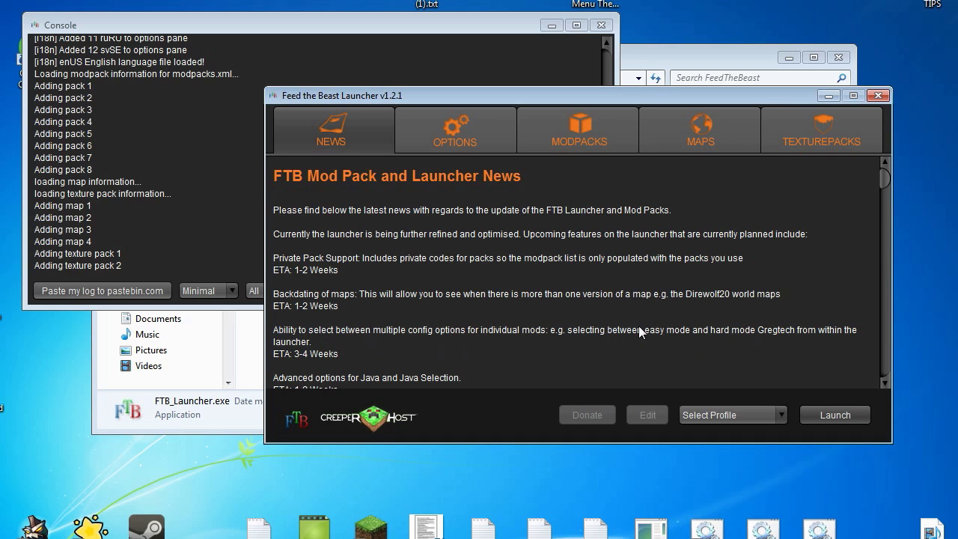
drag(647, 331, 720, 332)
drag(784, 331, 787, 331)
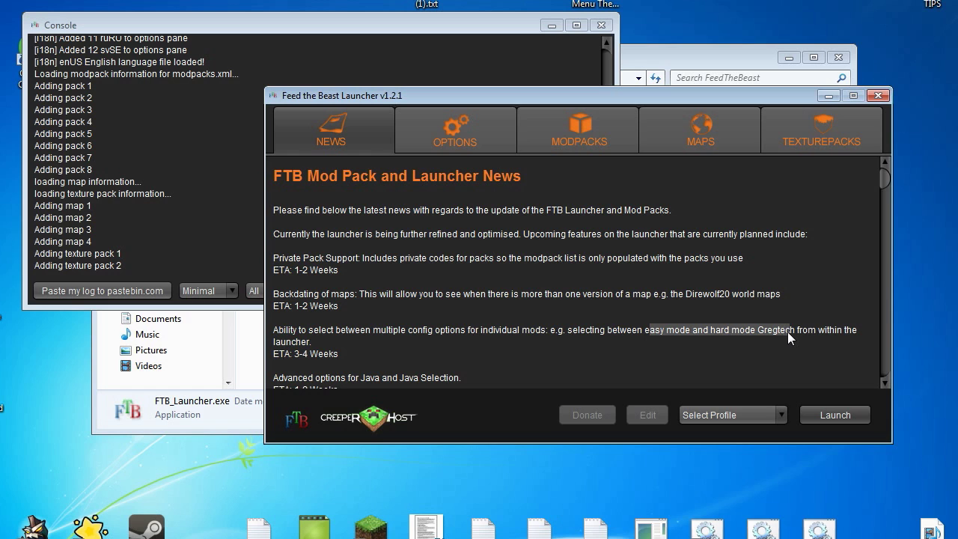
click(787, 332)
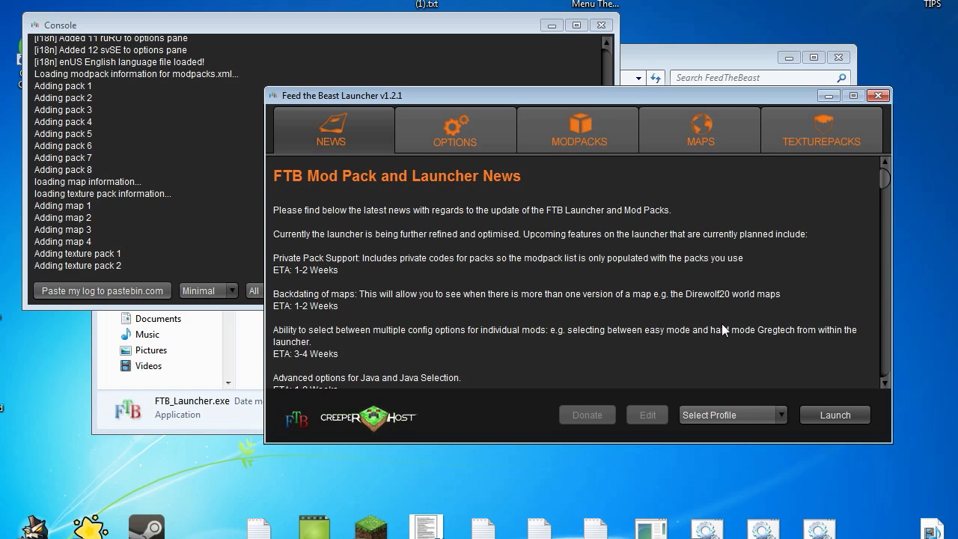
scroll(674, 333, down, 3)
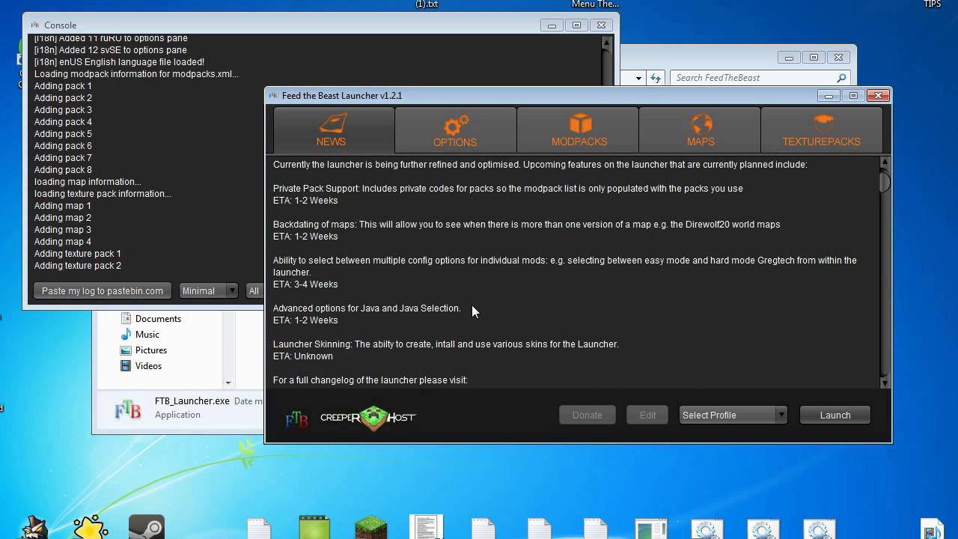
scroll(321, 359, down, 3)
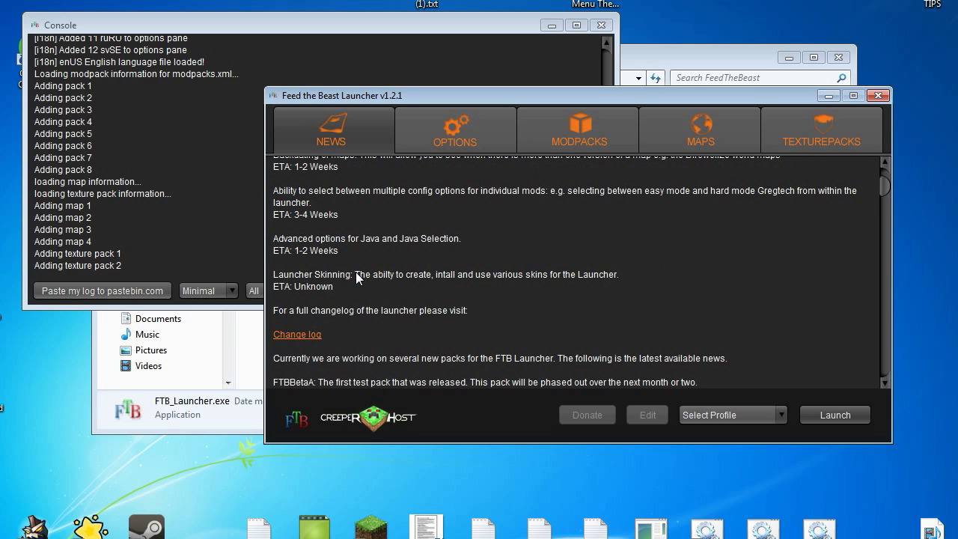
drag(359, 272, 632, 272)
click(632, 271)
scroll(632, 271, down, 6)
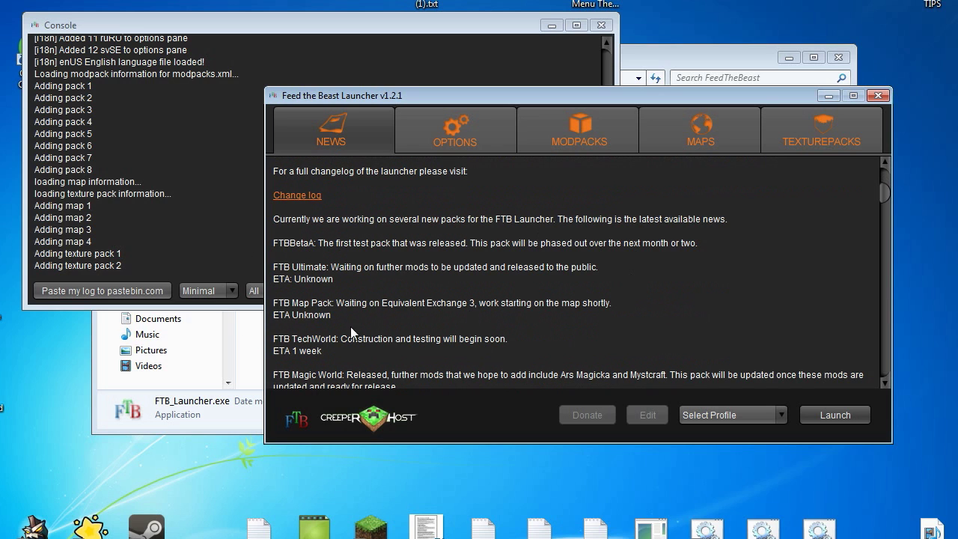
scroll(381, 252, up, 3)
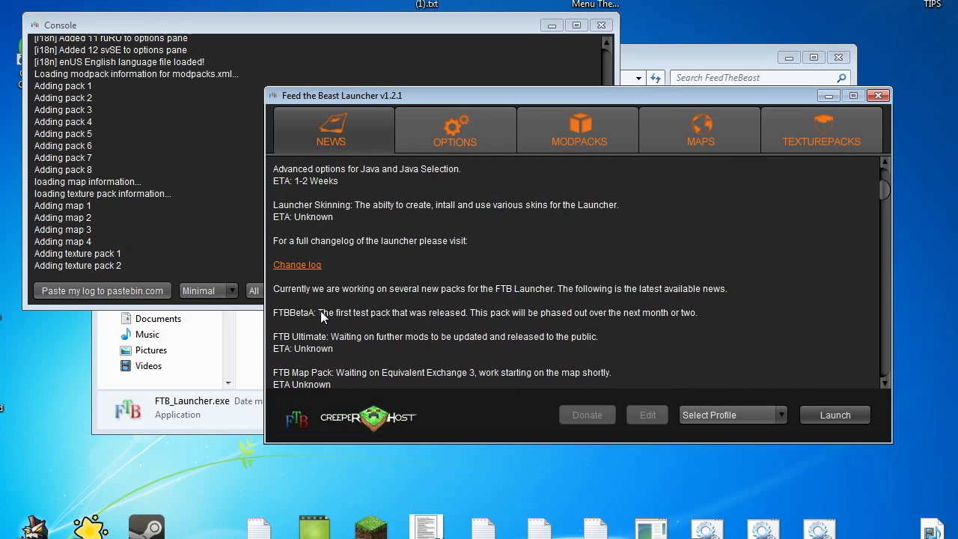
drag(320, 311, 791, 341)
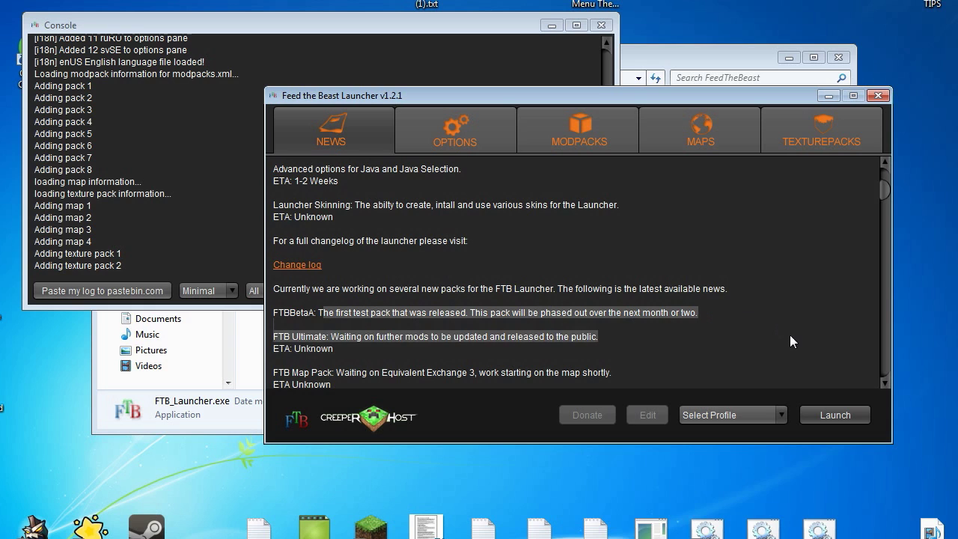
click(790, 335)
scroll(651, 358, up, 9)
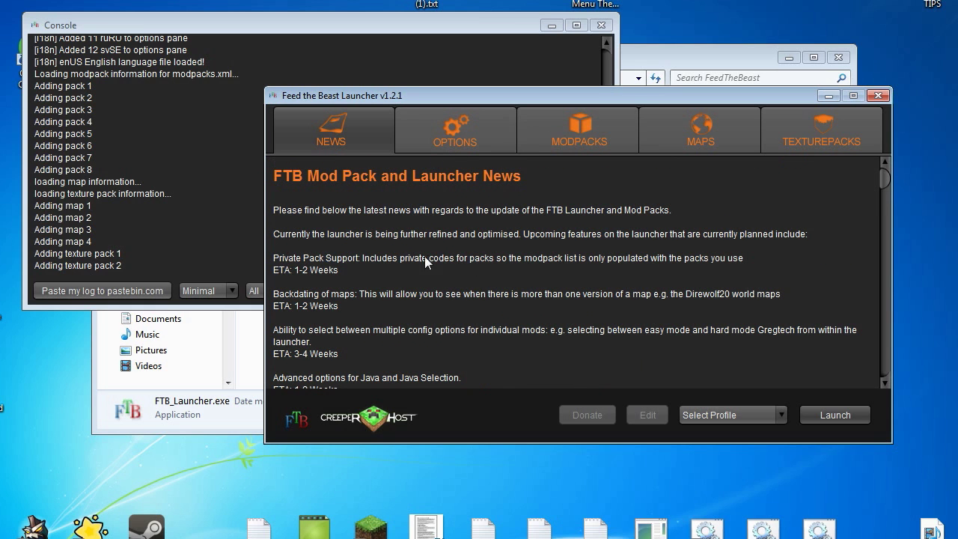
Set the launcher's maximum RAM for Minecraft to 2.0 GB
click(468, 139)
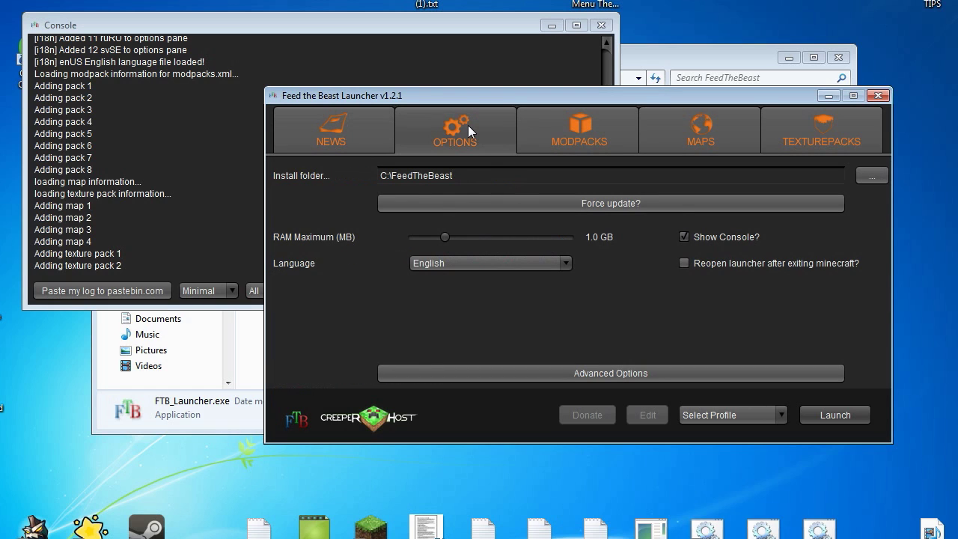
drag(470, 177, 382, 176)
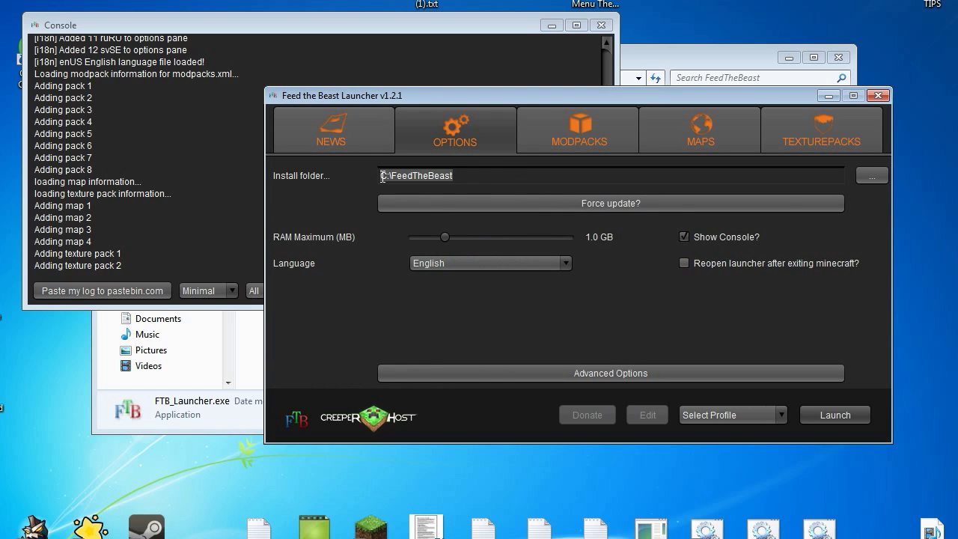
click(470, 177)
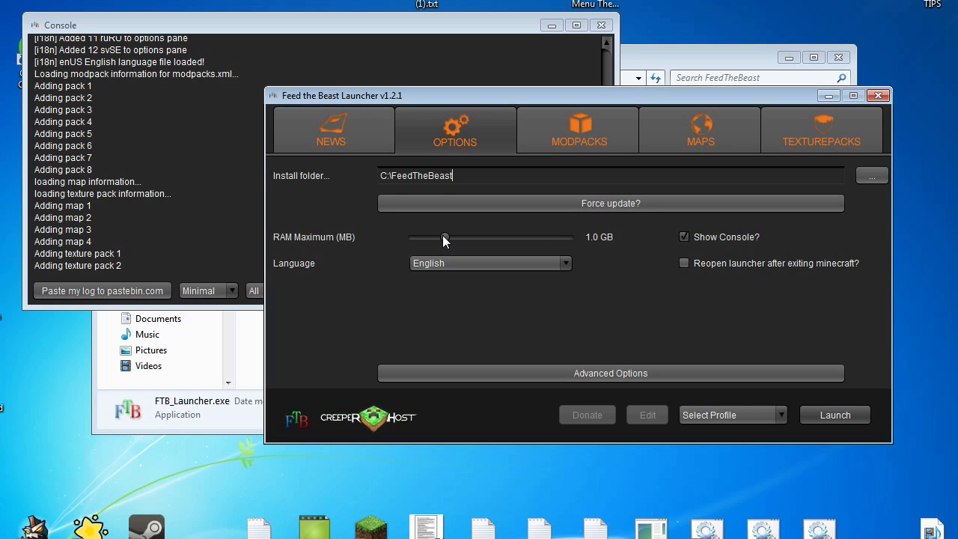
drag(442, 235, 486, 237)
Turn off Auto Maximised in the Advanced Options
click(560, 381)
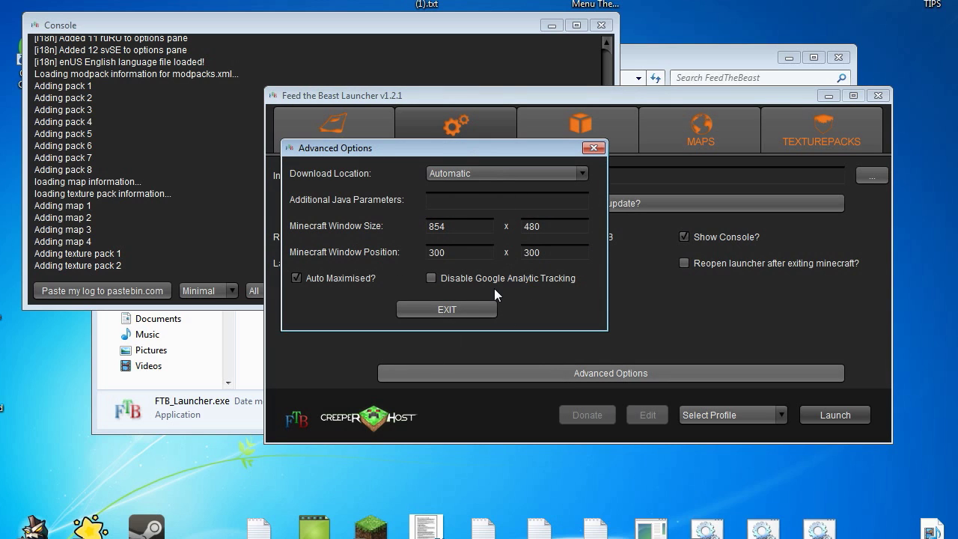
click(462, 308)
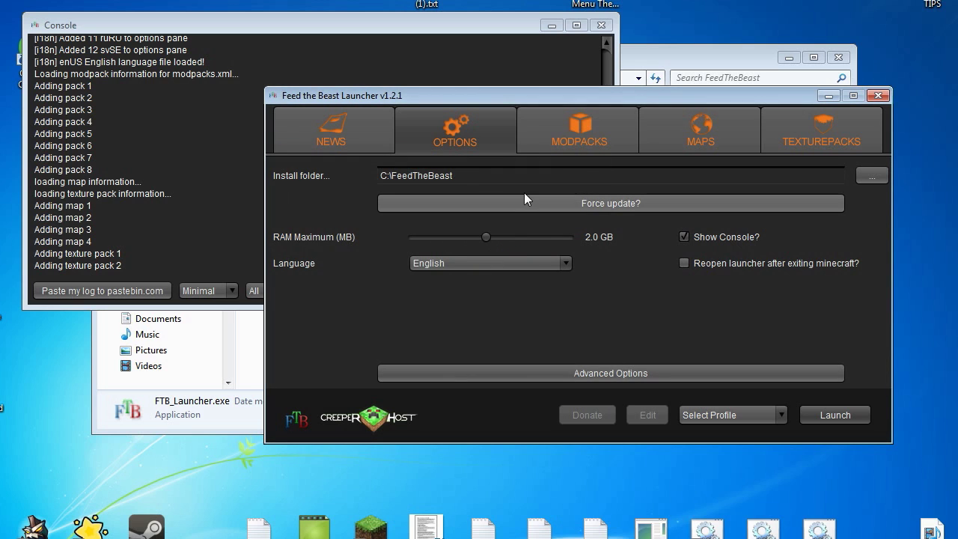
click(531, 373)
click(345, 275)
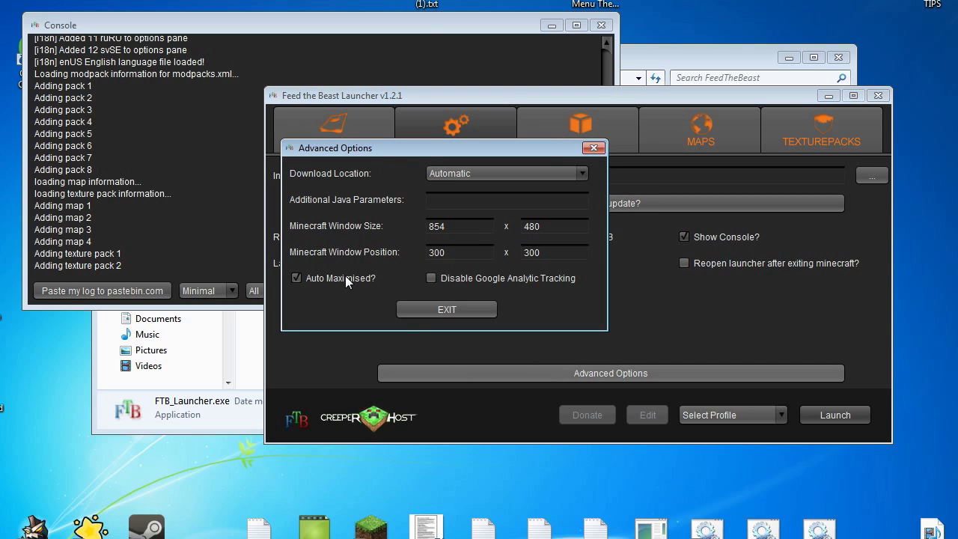
click(342, 281)
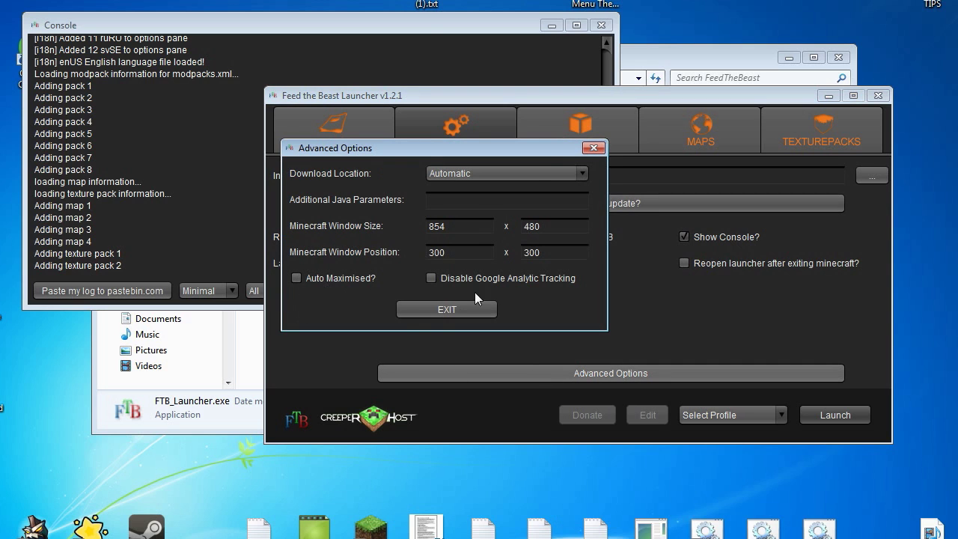
click(593, 148)
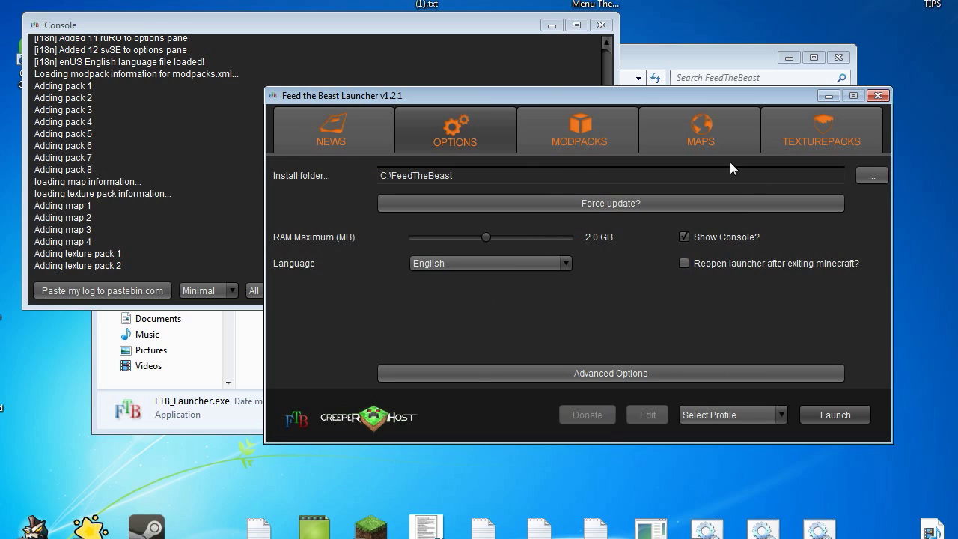
Browse the available maps and texture packs
click(700, 137)
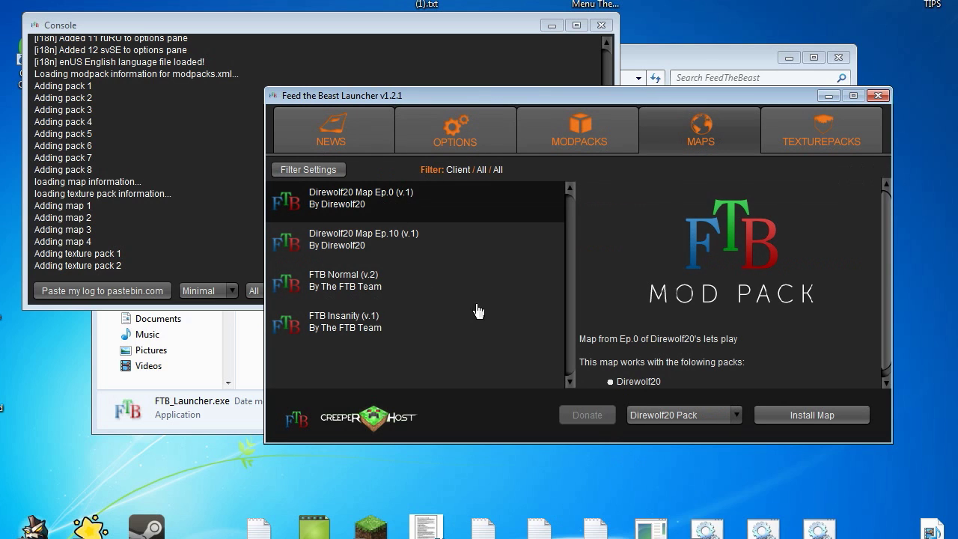
click(797, 125)
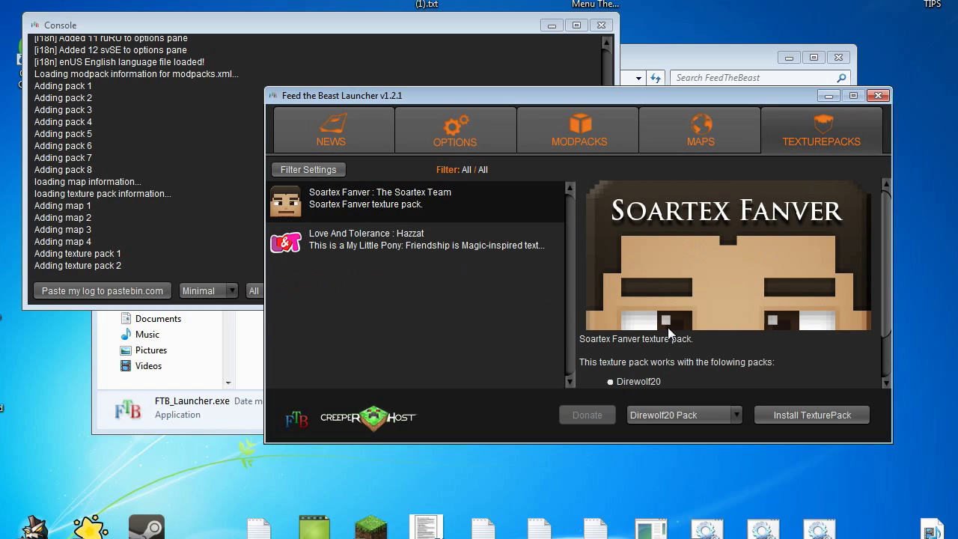
scroll(667, 327, down, 2)
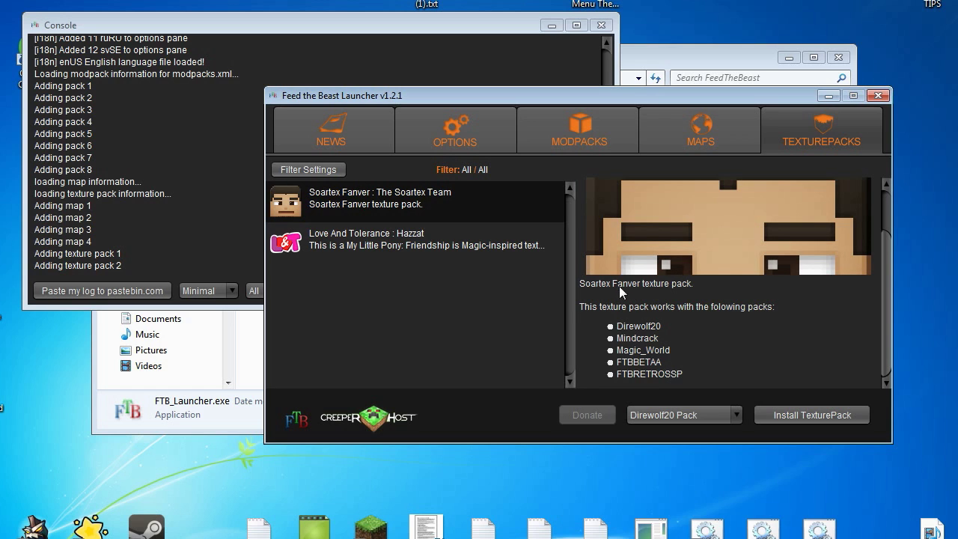
Select MindCrack Pack (v7) and scroll through its included mods
click(563, 128)
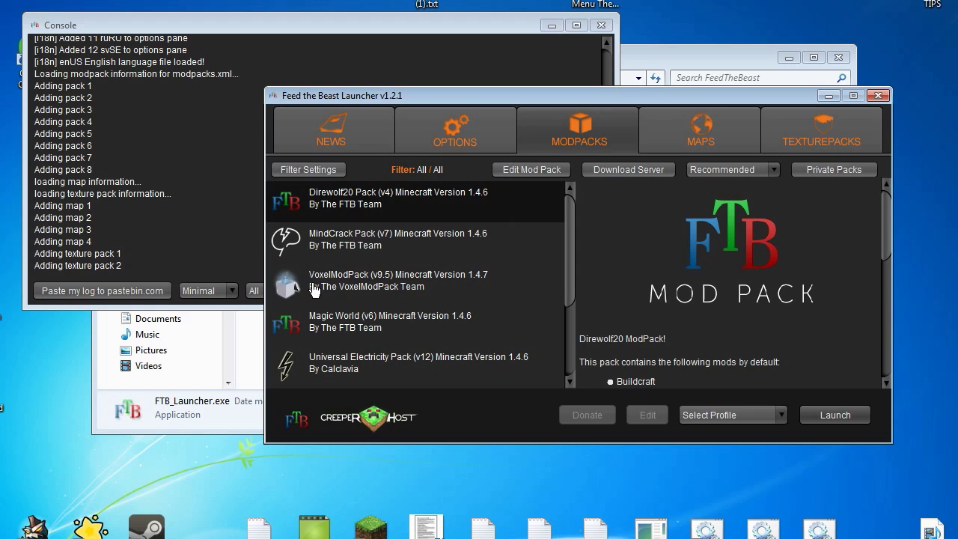
click(397, 235)
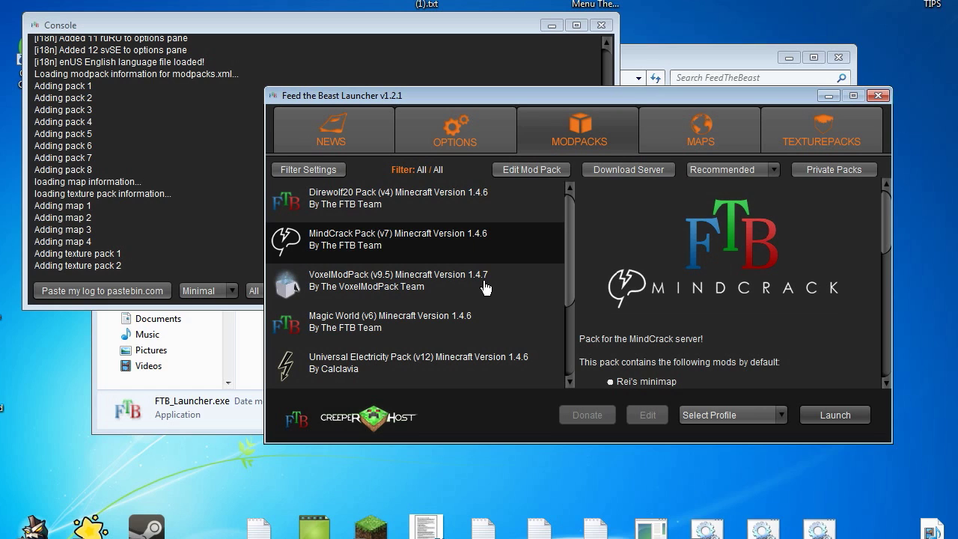
scroll(613, 281, down, 5)
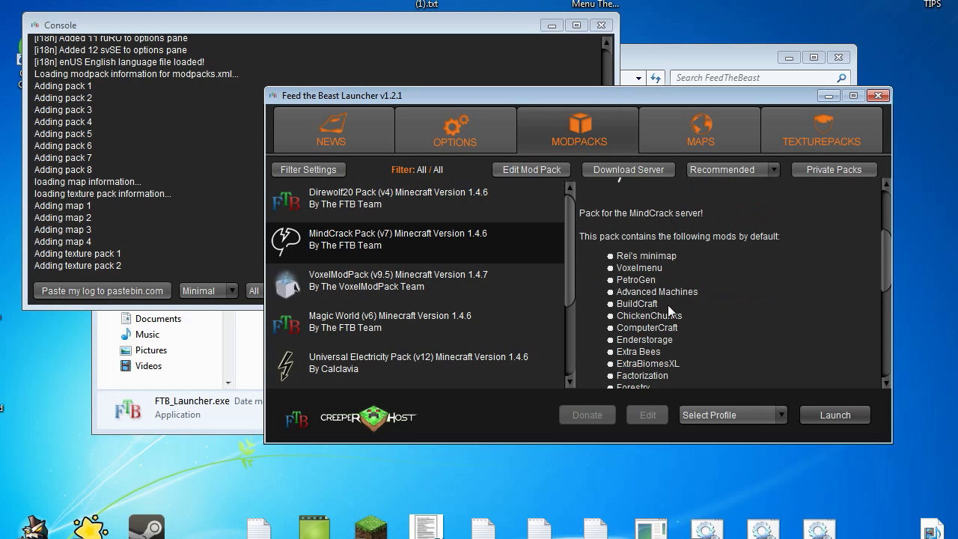
mouse_move(885, 250)
mouse_down()
mouse_move(891, 283)
mouse_move(887, 267)
mouse_up()
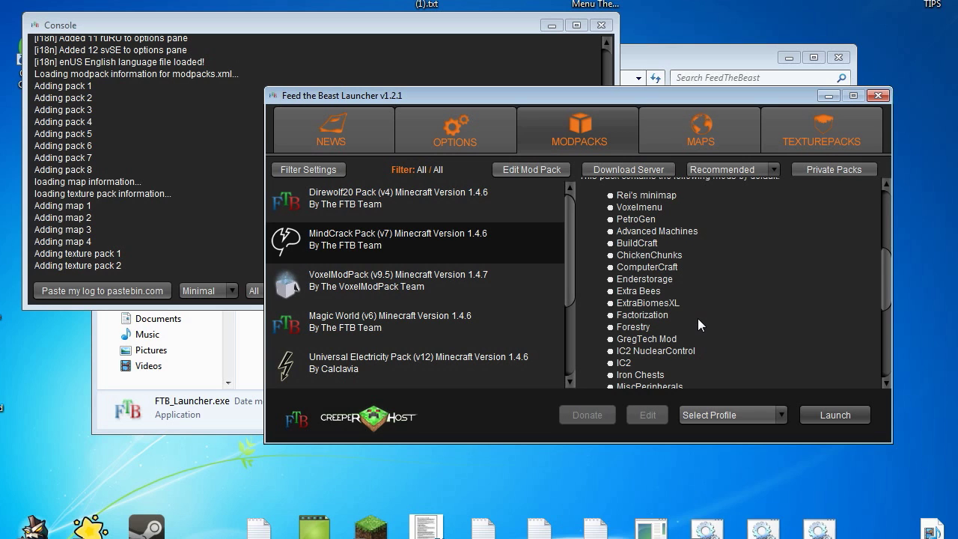
scroll(697, 318, down, 1)
scroll(646, 293, down, 2)
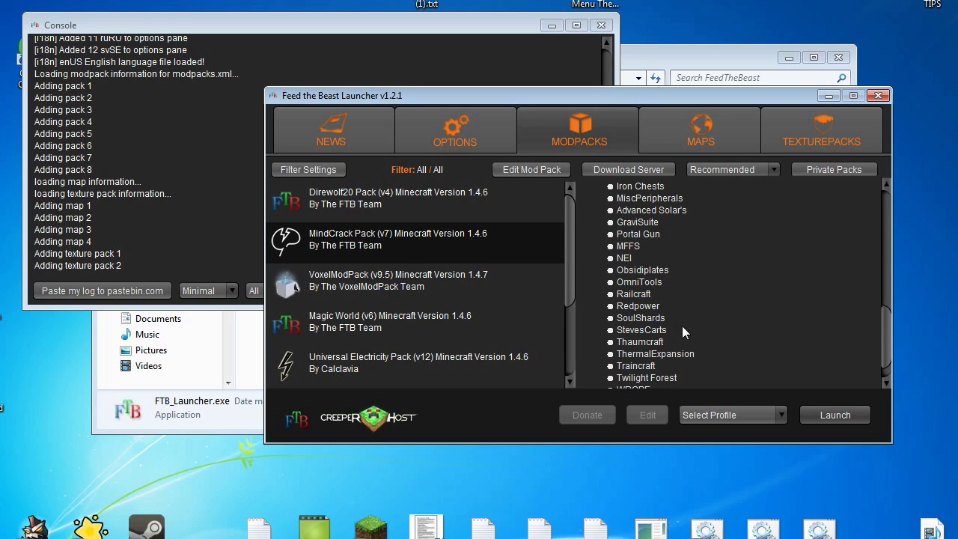
click(732, 411)
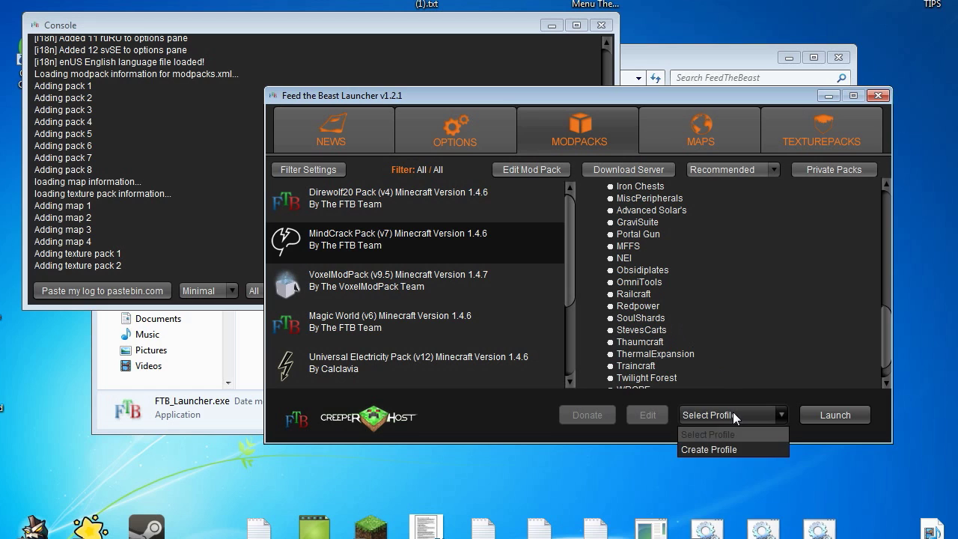
Create a login profile with the account username and password, then launch MindCrack Pack
click(731, 449)
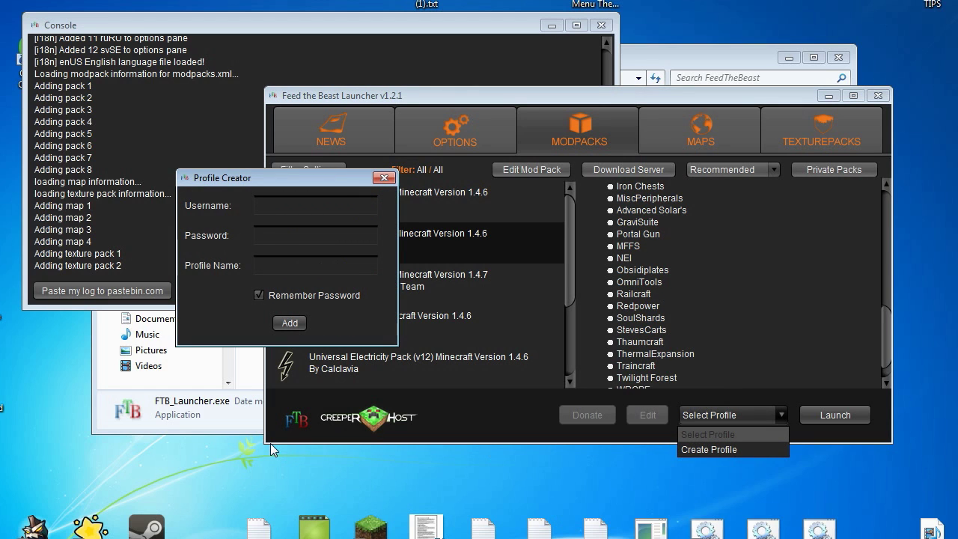
text(kestalkayden)
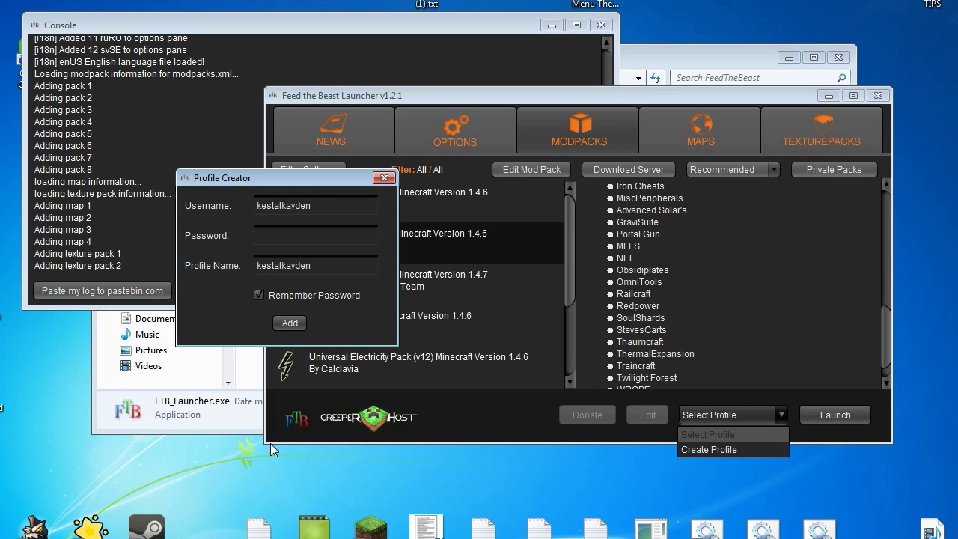
text(***********)
click(300, 323)
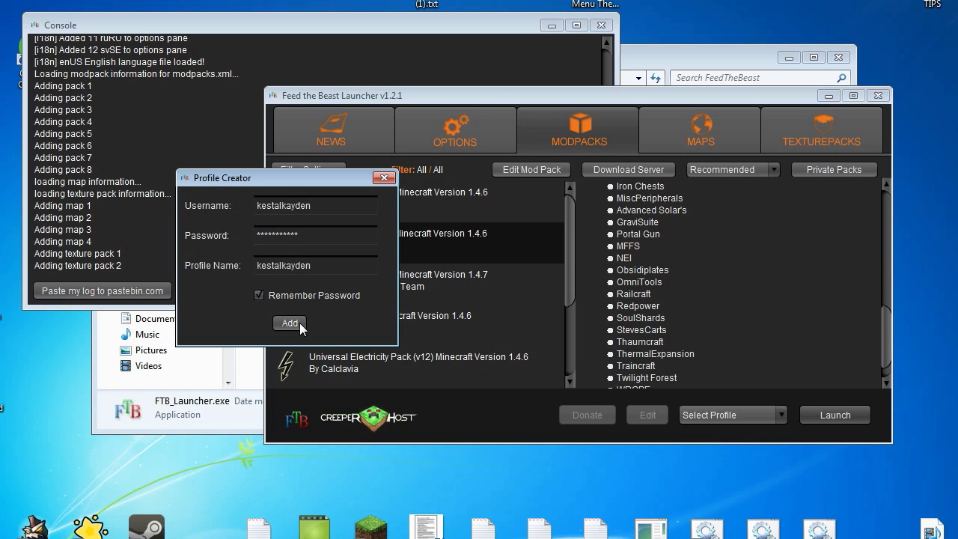
click(299, 322)
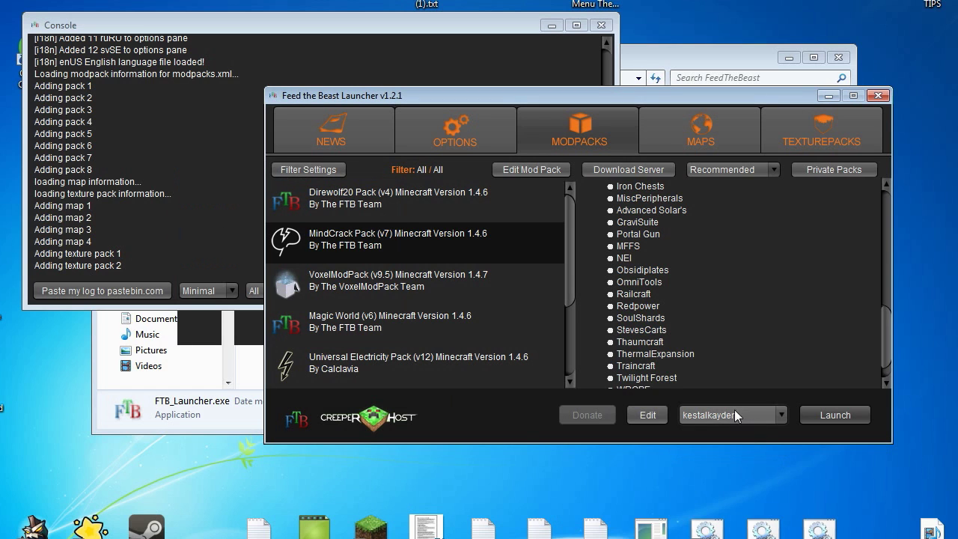
click(849, 417)
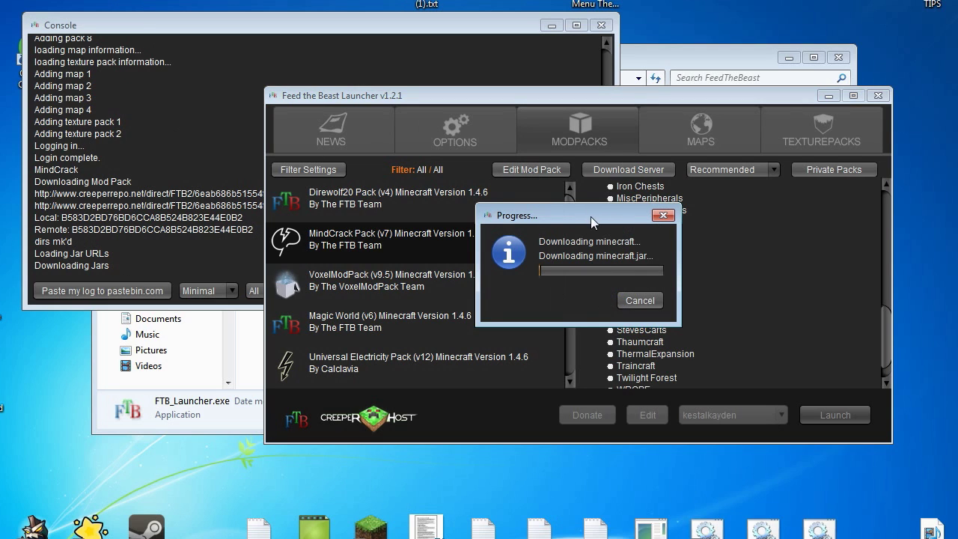
Move the download progress box over the console, then bring the FeedTheBeast folder forward
drag(590, 217, 297, 140)
drag(298, 140, 171, 100)
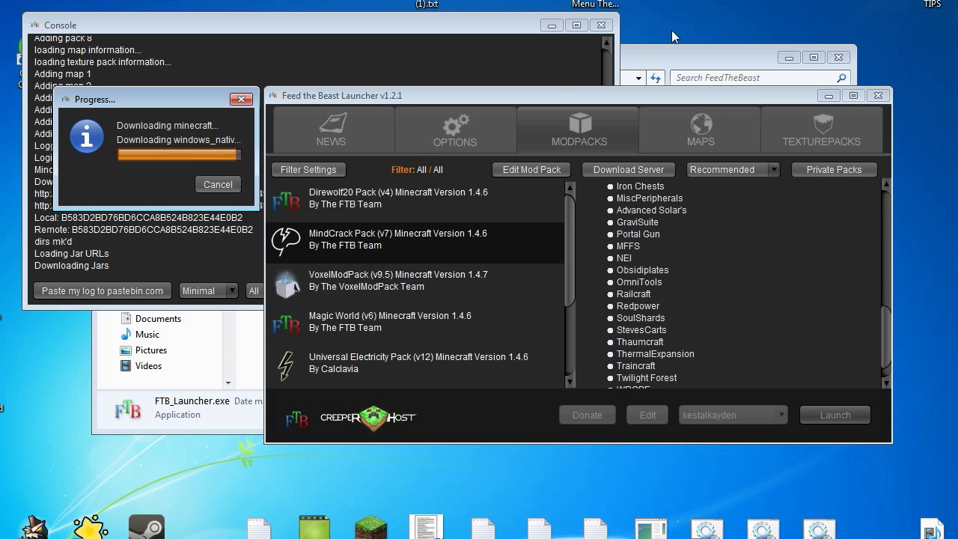
click(683, 55)
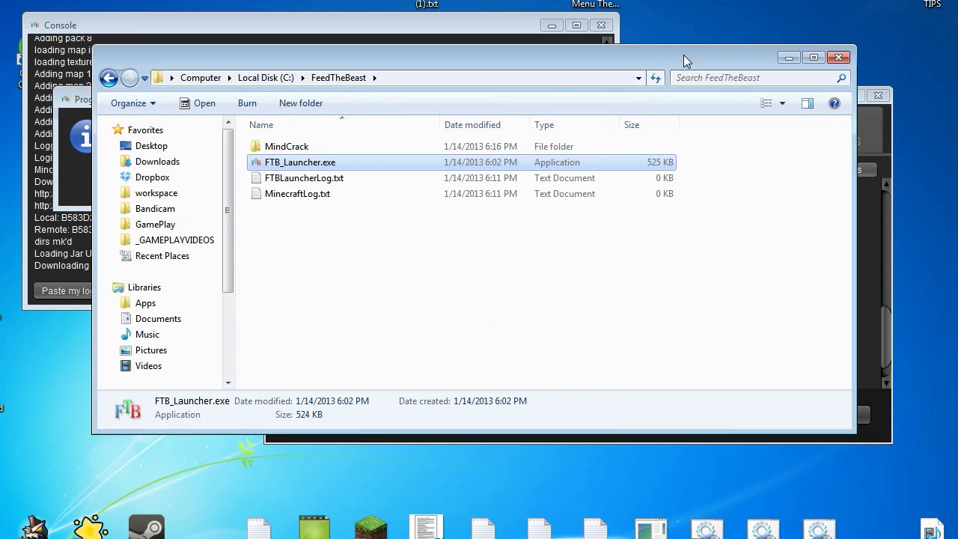
Browse MindCrack\minecraft\bin, return to MindCrack, and minimize Explorer to reveal the game
double_click(301, 150)
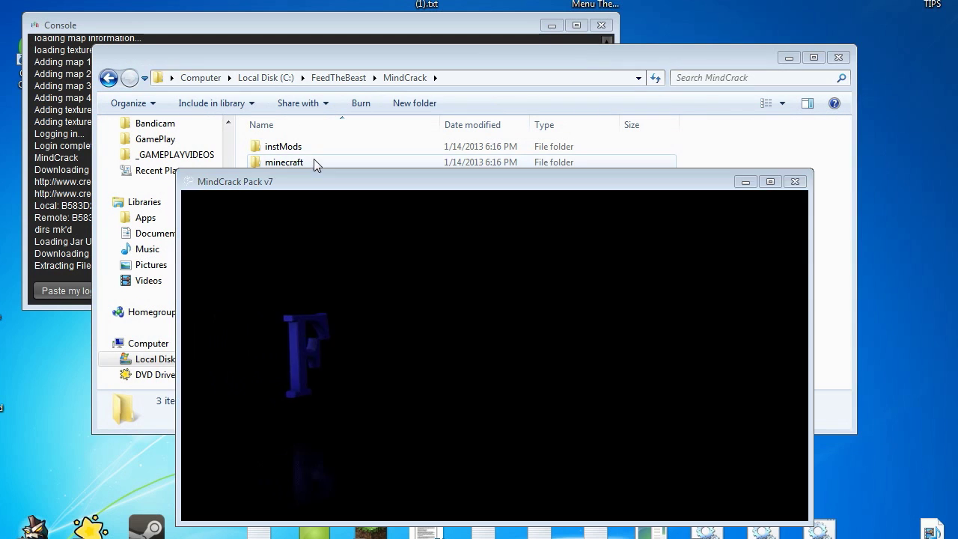
double_click(314, 160)
double_click(272, 146)
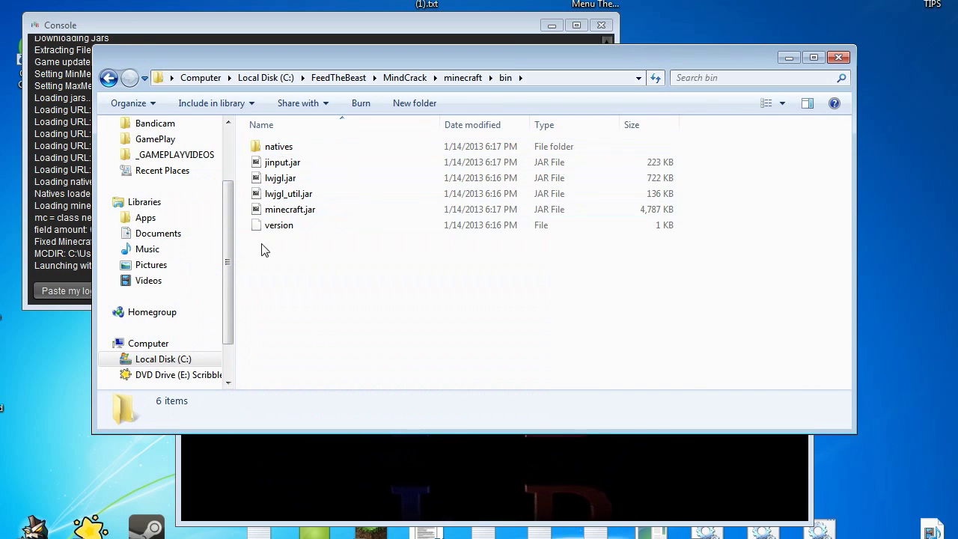
click(402, 77)
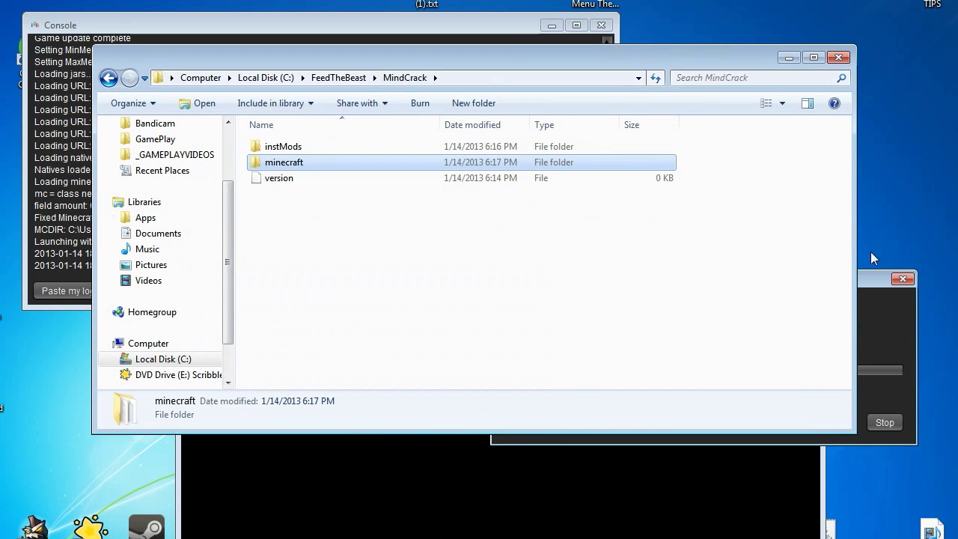
click(789, 58)
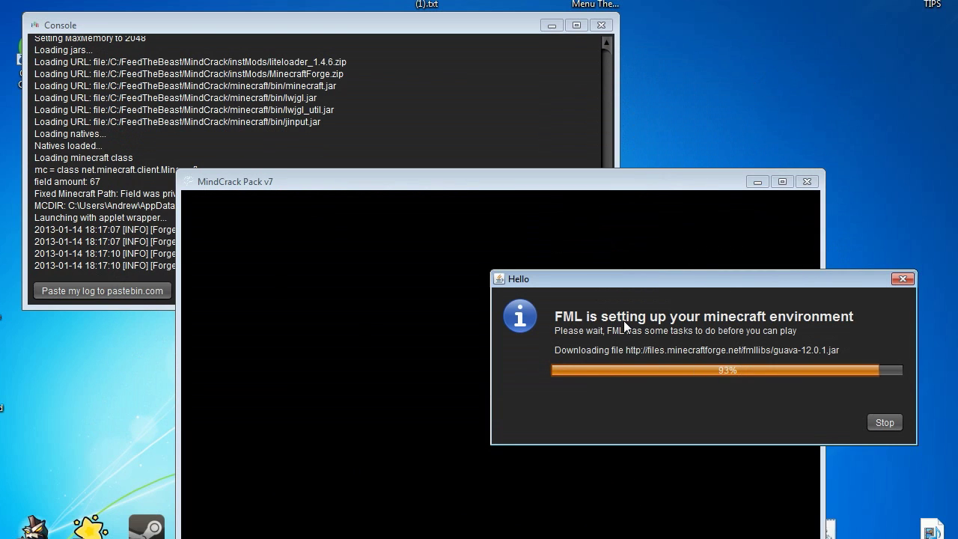
Bring the launch console forward, minimize it, and move the Minecraft window to the top-left
click(384, 149)
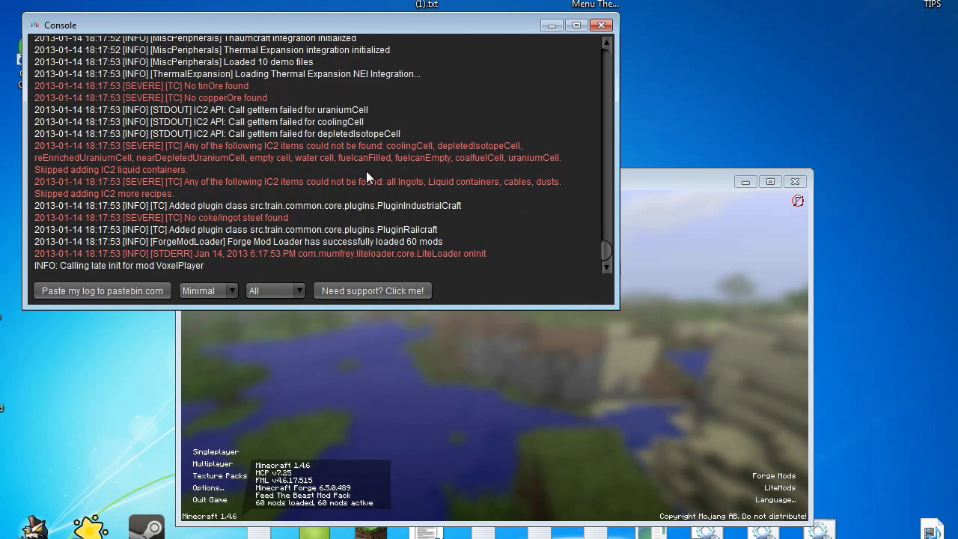
click(557, 28)
drag(481, 177, 359, 35)
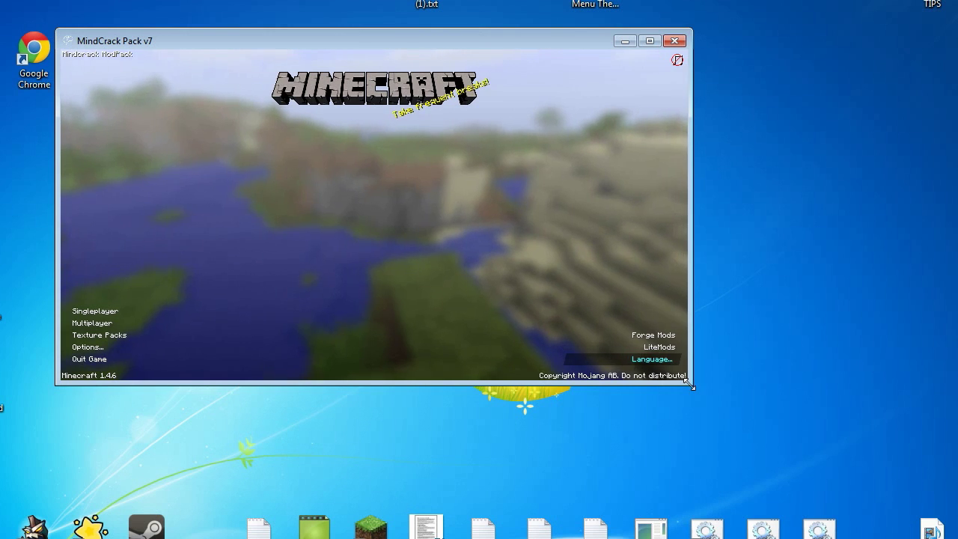
Enlarge the game window, scroll through the Forge Mods list, then look at Texture Packs
drag(691, 384, 908, 507)
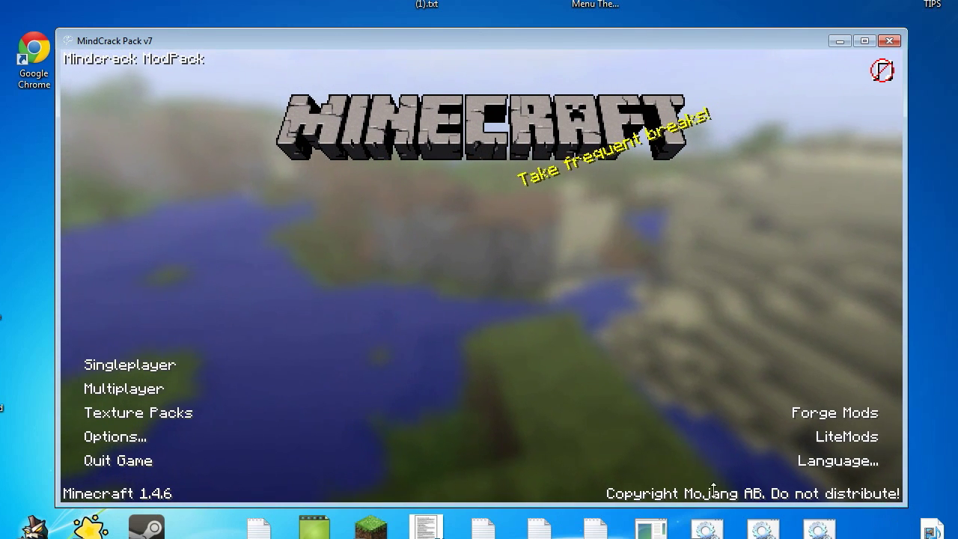
click(866, 414)
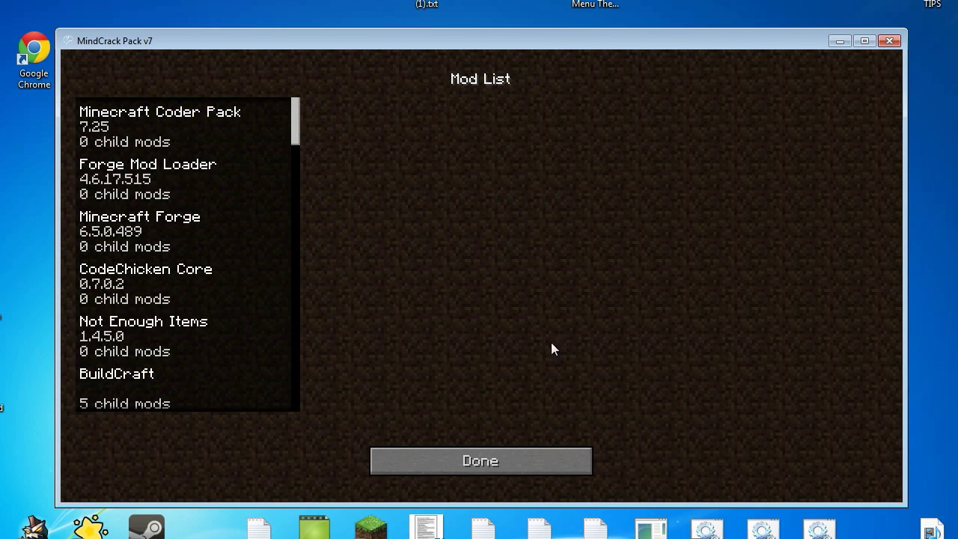
scroll(201, 325, down, 15)
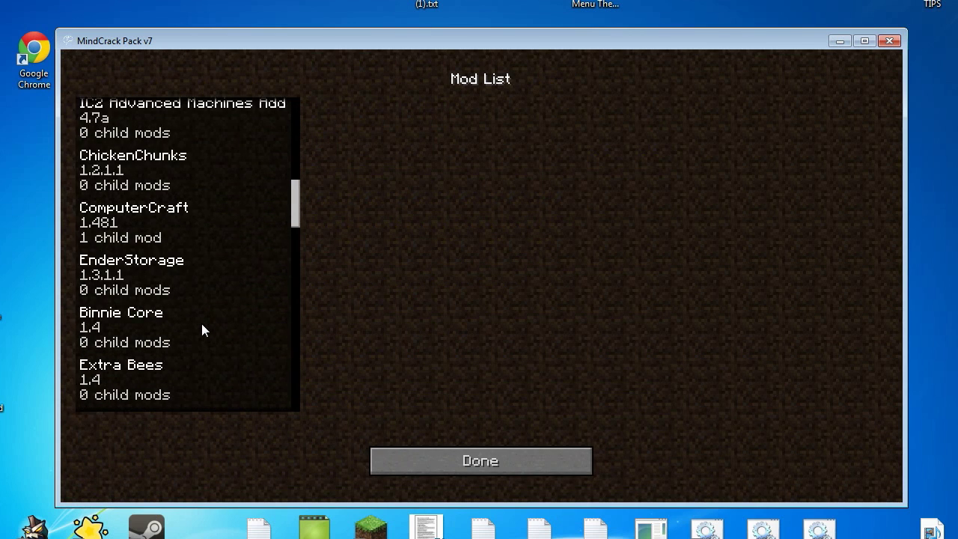
scroll(201, 325, down, 15)
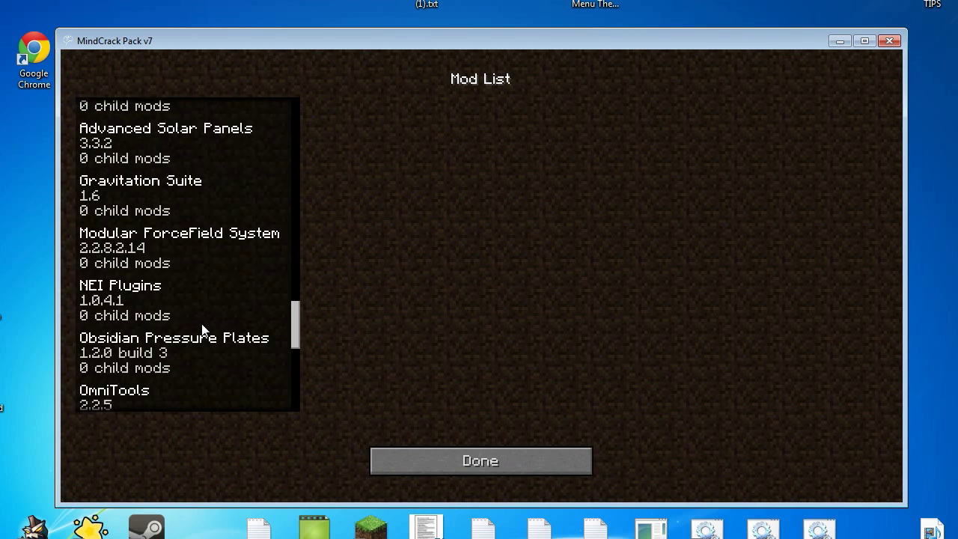
scroll(201, 334, down, 8)
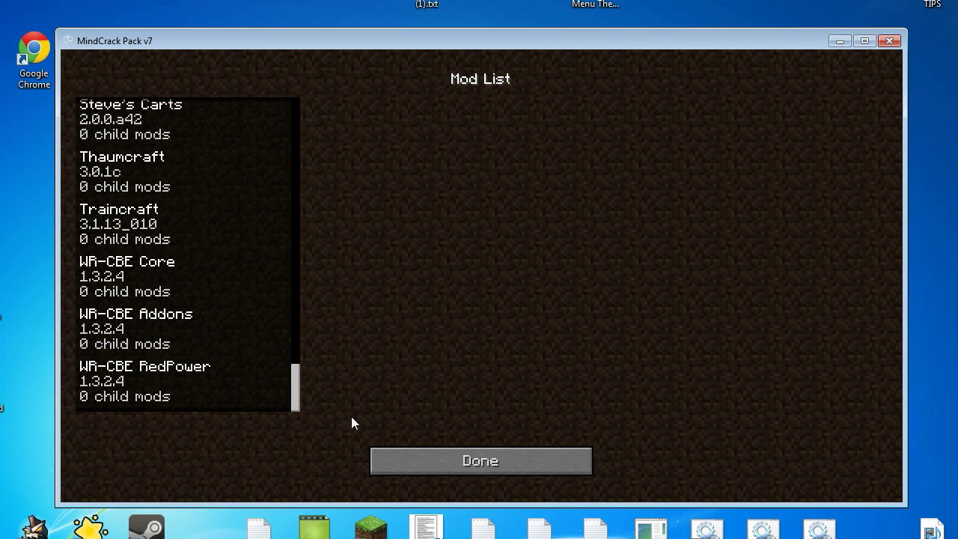
click(396, 451)
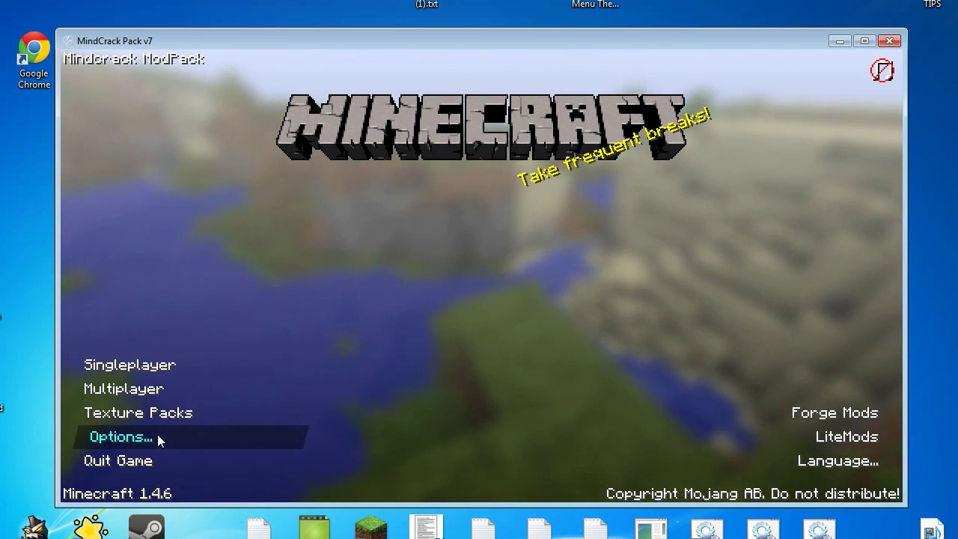
click(137, 409)
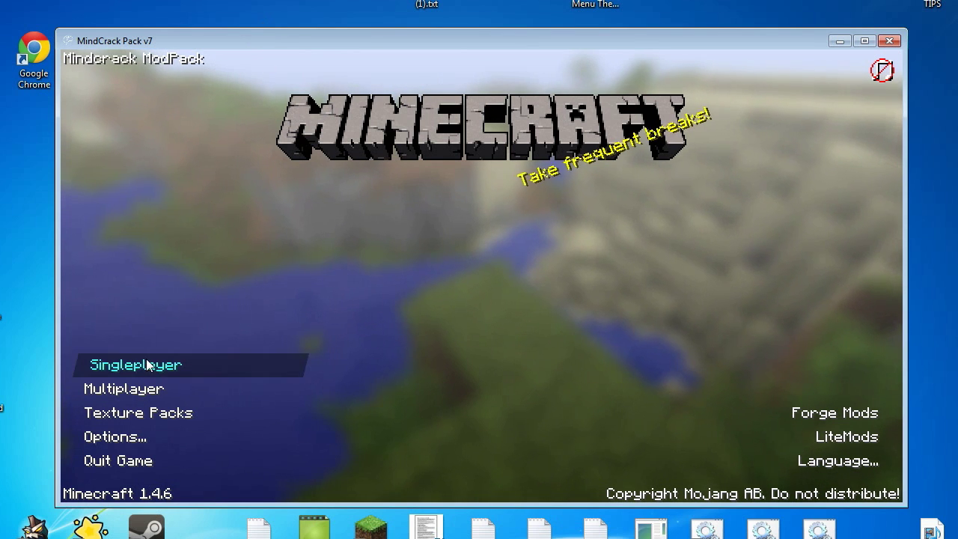
Create a new singleplayer world with Allow Cheats set to ON in More World Options
click(175, 364)
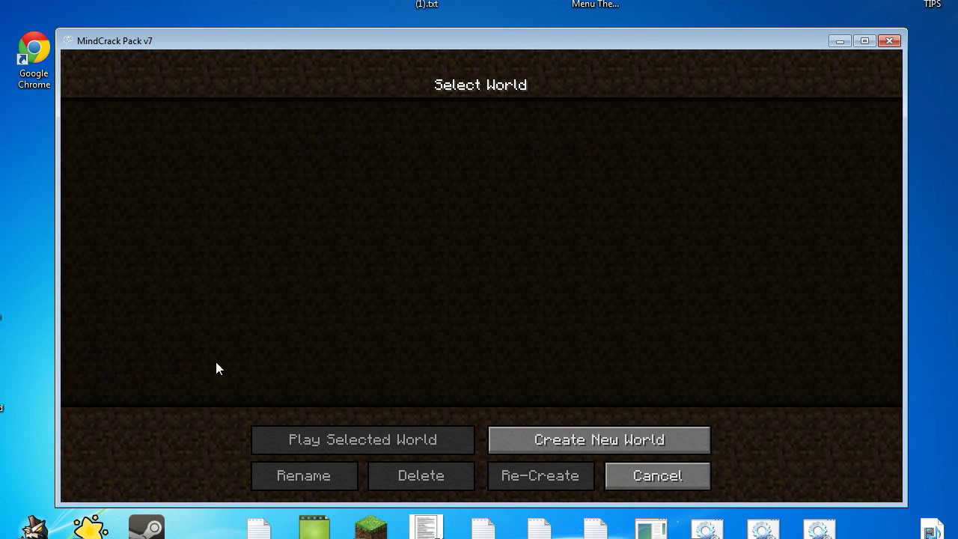
click(521, 438)
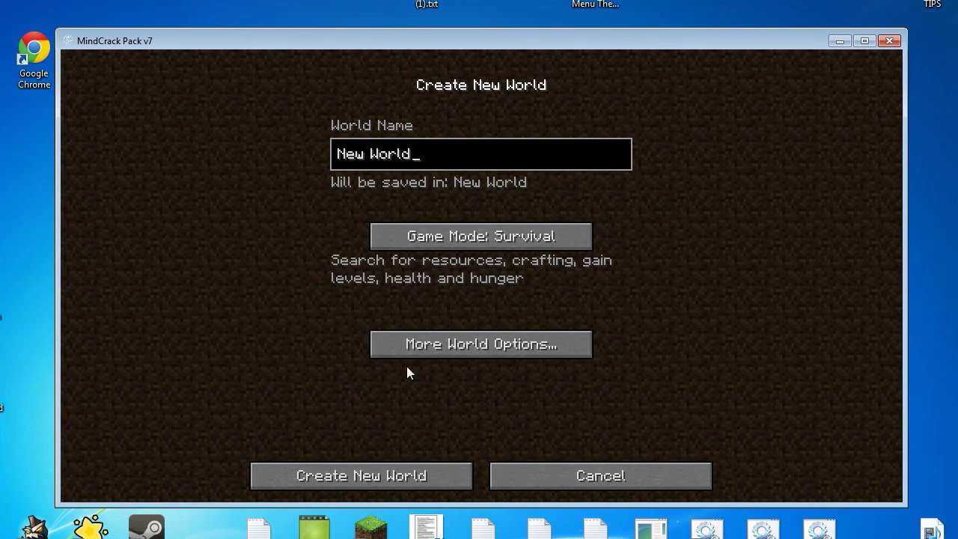
click(428, 355)
click(415, 291)
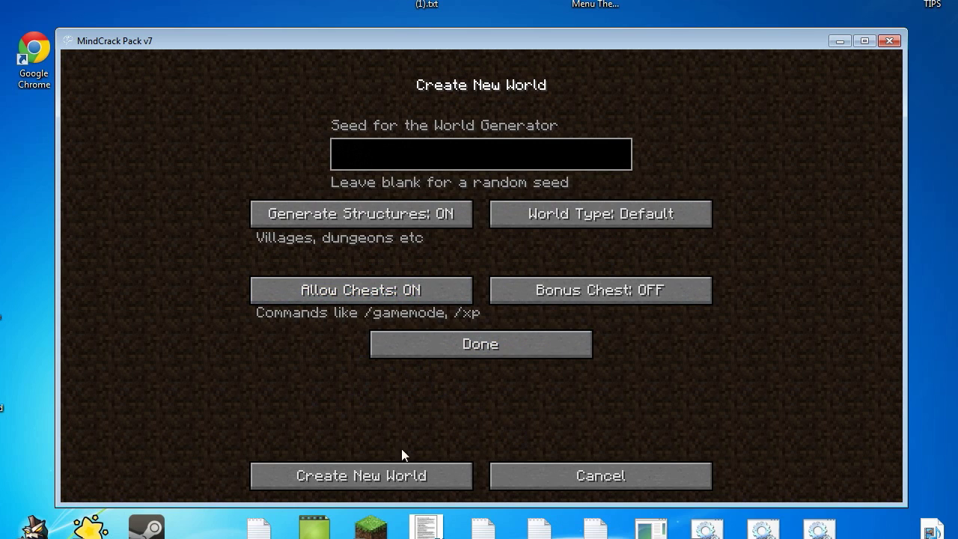
click(392, 477)
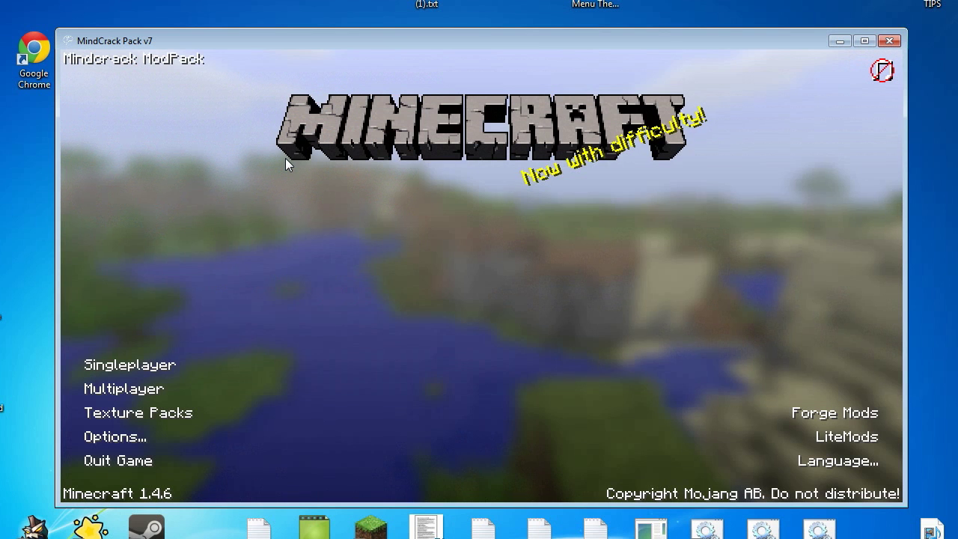
Load into the newly created world and walk forward across the snowy plains
click(141, 369)
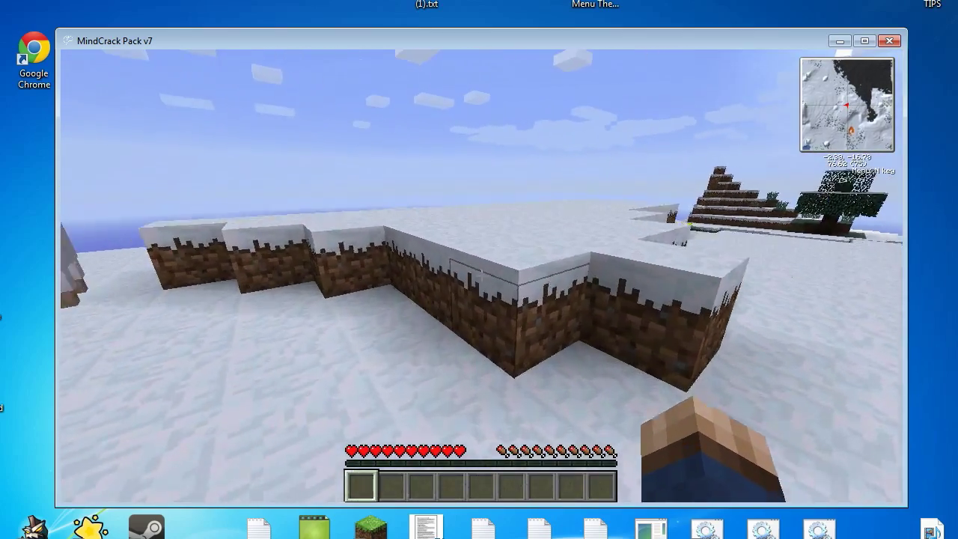
key(w)
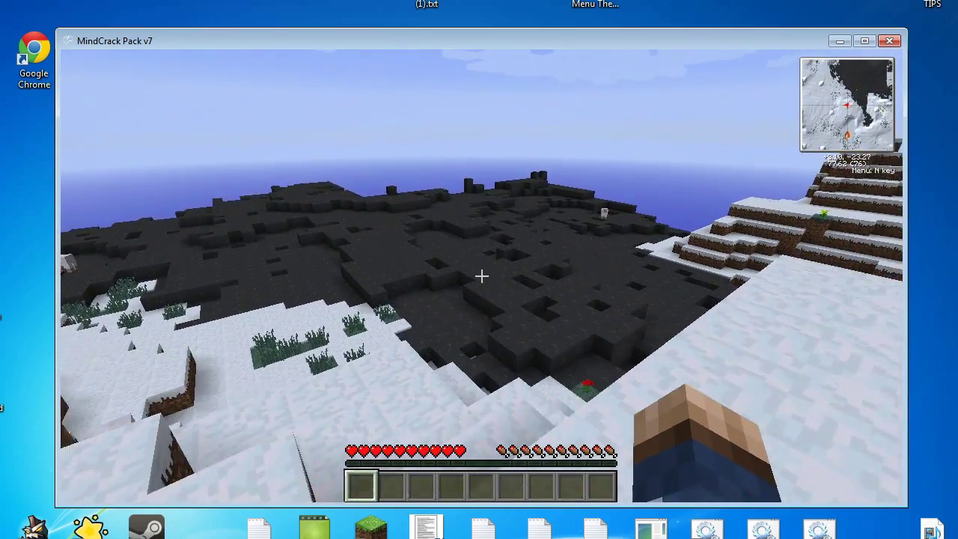
key(w)
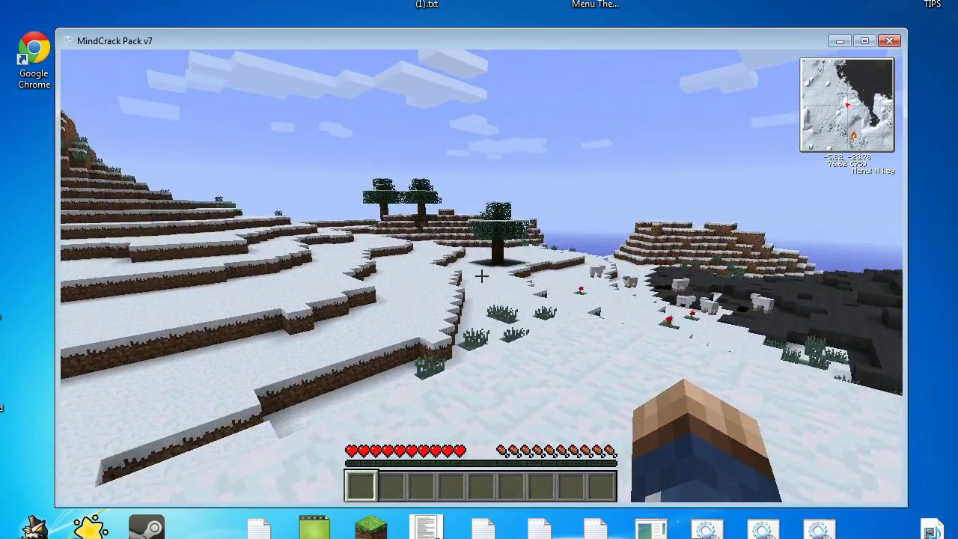
Switch to creative mode with /gamemode 1 and open the inventory
key(slash)
text(gamemode 1)
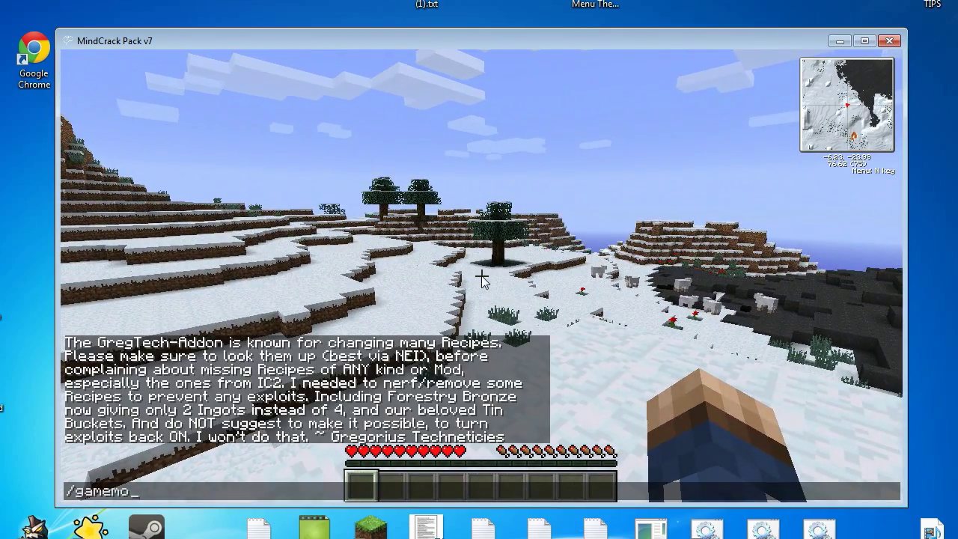
key(Return)
key(e)
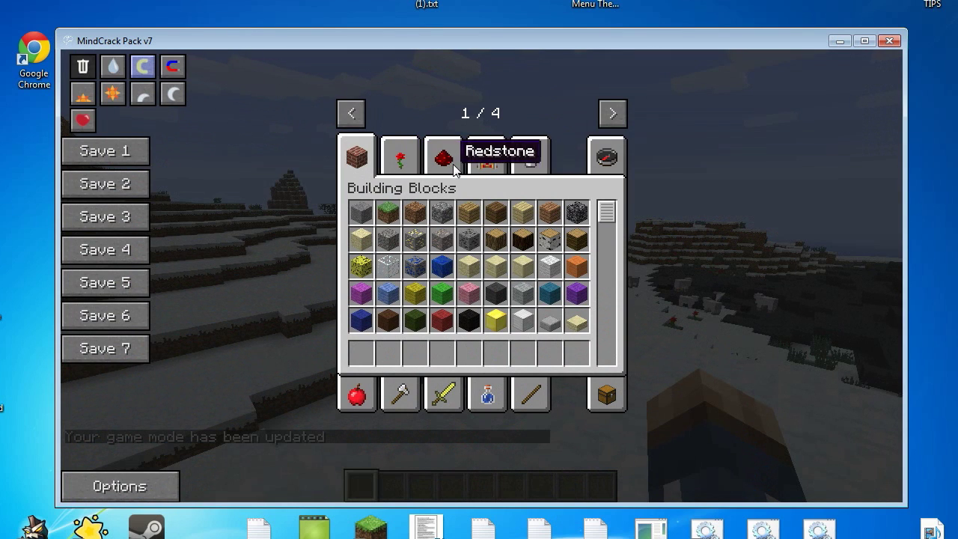
Page through the creative item categories, viewing the ExtrabiomesXL and IndustrialCraft 2 items
click(622, 114)
click(351, 113)
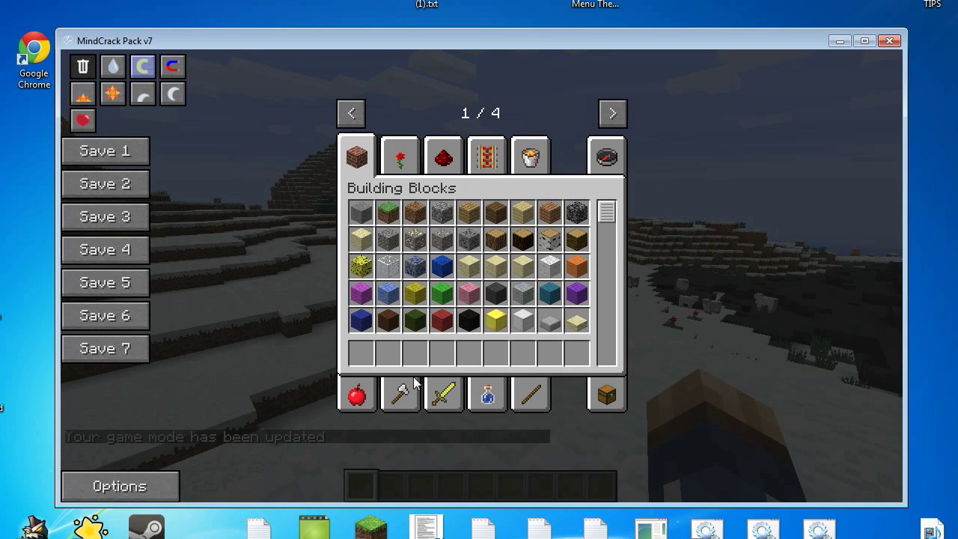
click(612, 113)
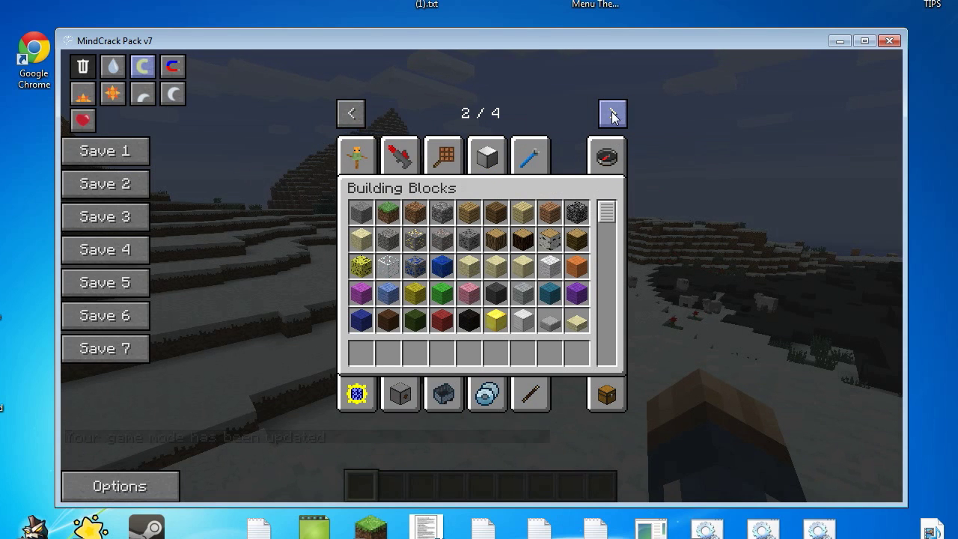
click(365, 166)
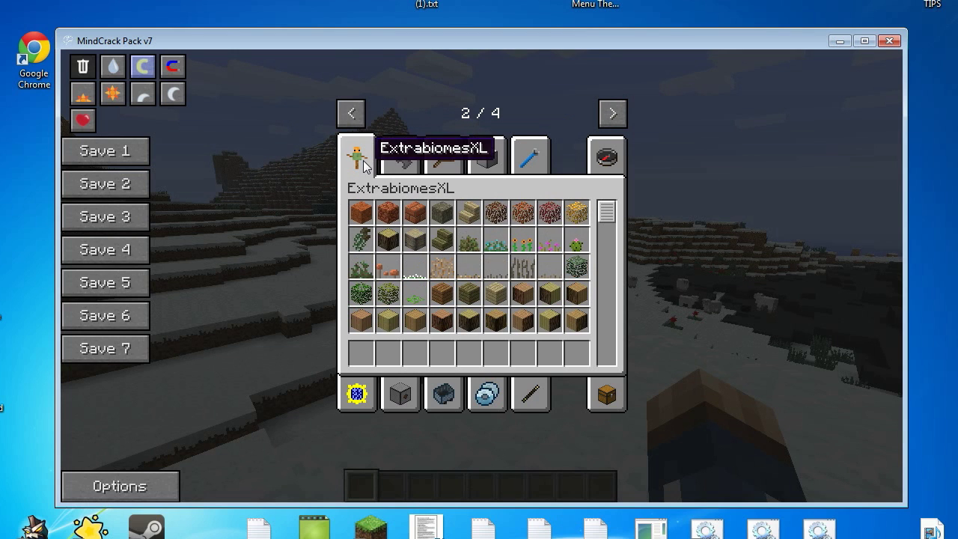
scroll(491, 252, down, 3)
click(407, 161)
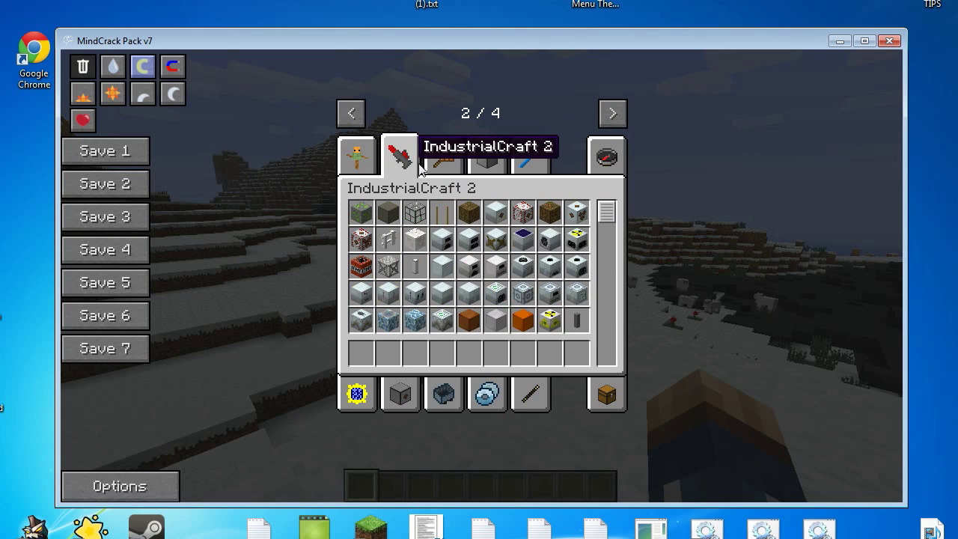
scroll(462, 258, down, 5)
scroll(463, 265, down, 4)
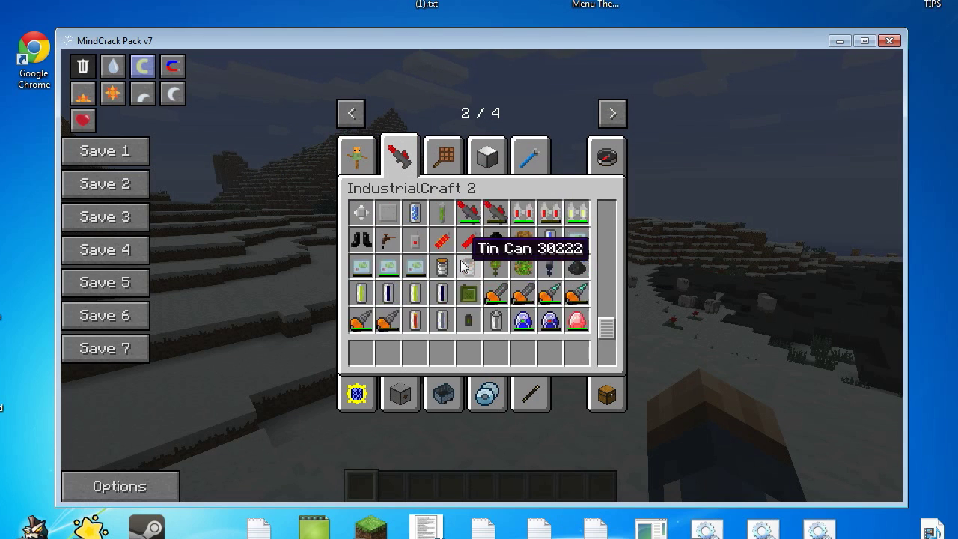
In NEI options, keep the Minecraft Layout, browse tooltip and fuel settings, toggle Global/World, and exit
click(143, 475)
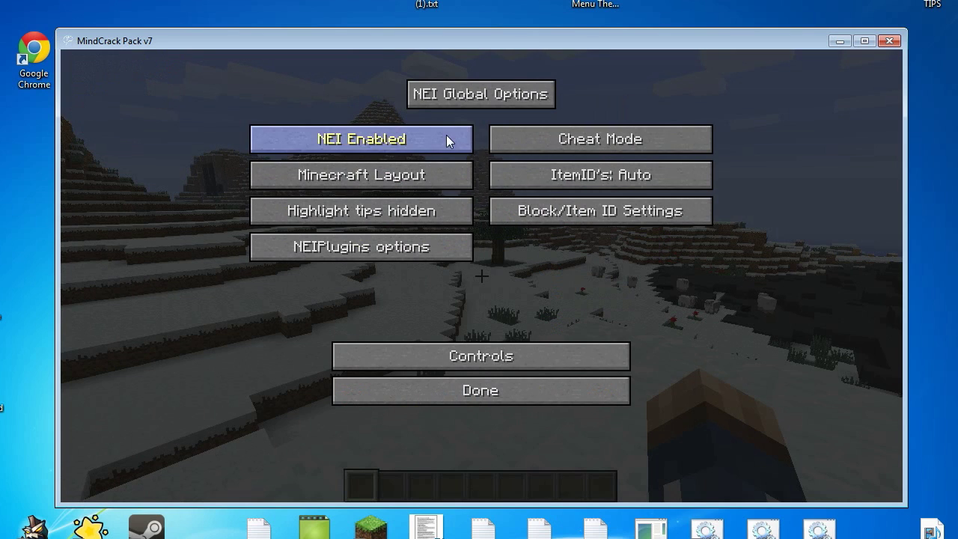
click(367, 179)
click(385, 180)
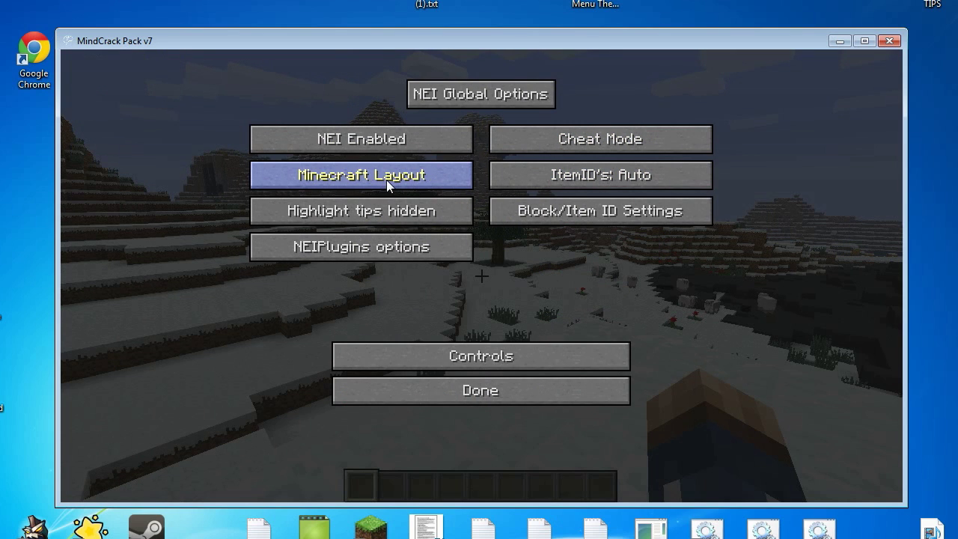
click(406, 247)
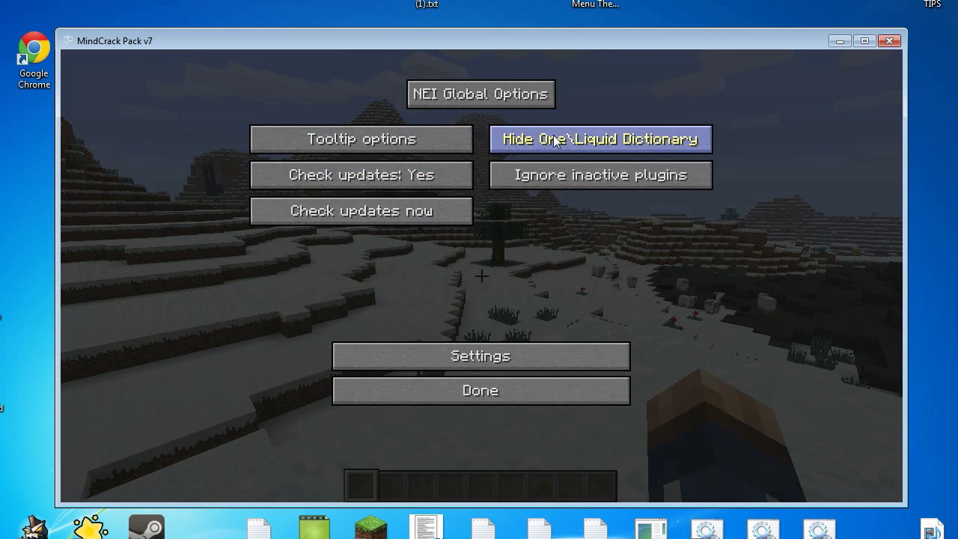
click(389, 142)
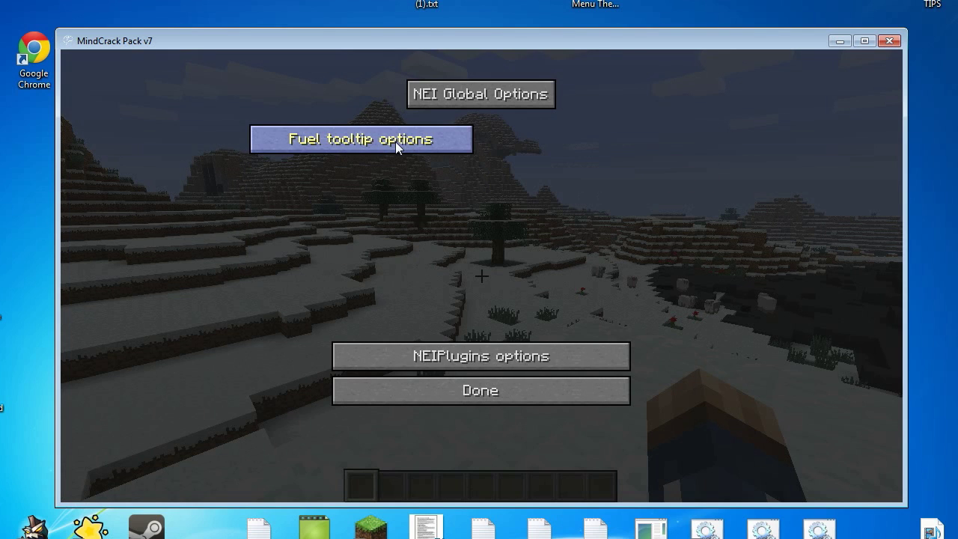
click(401, 140)
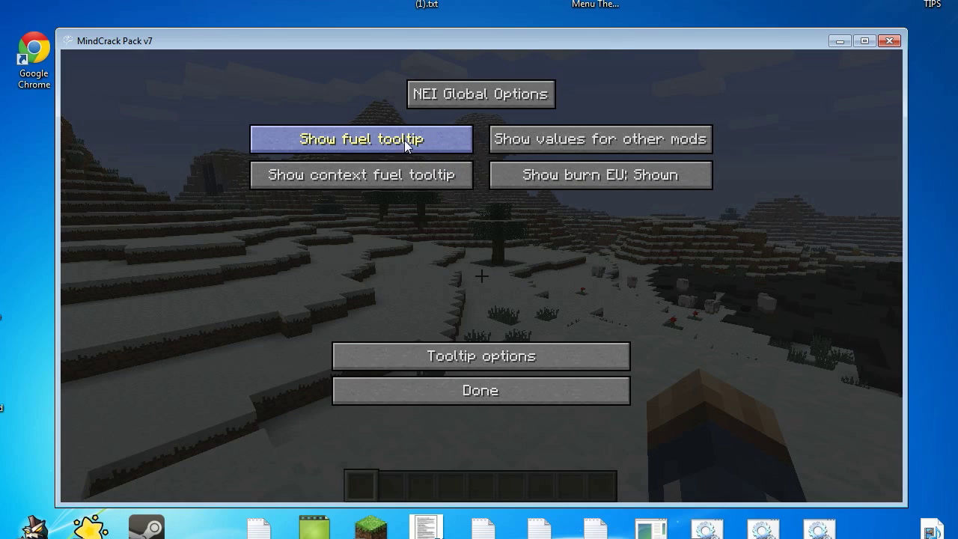
click(474, 95)
key(Escape)
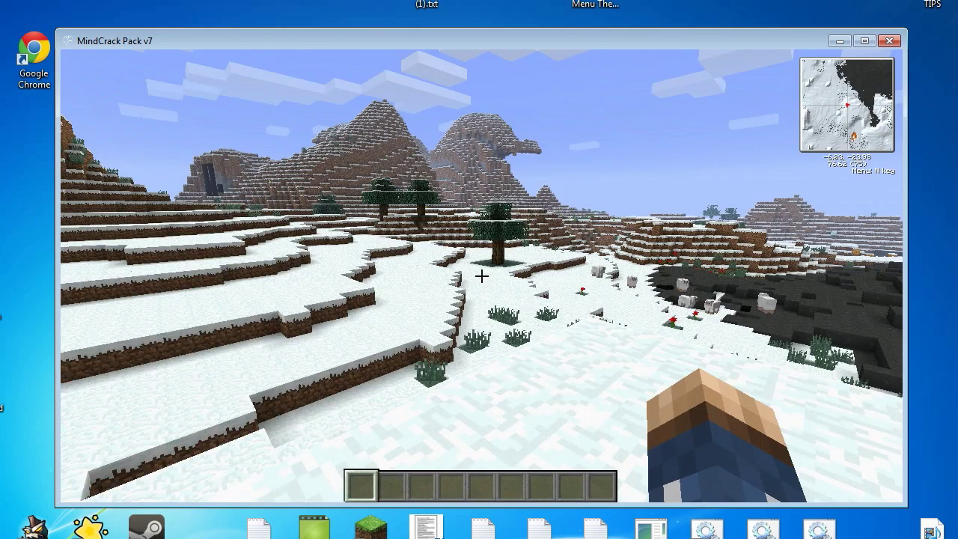
Browse the Factorization, RedPower, Thermal Expansion, GregTech, MiscPeripherals and SC2 creative tabs
key(e)
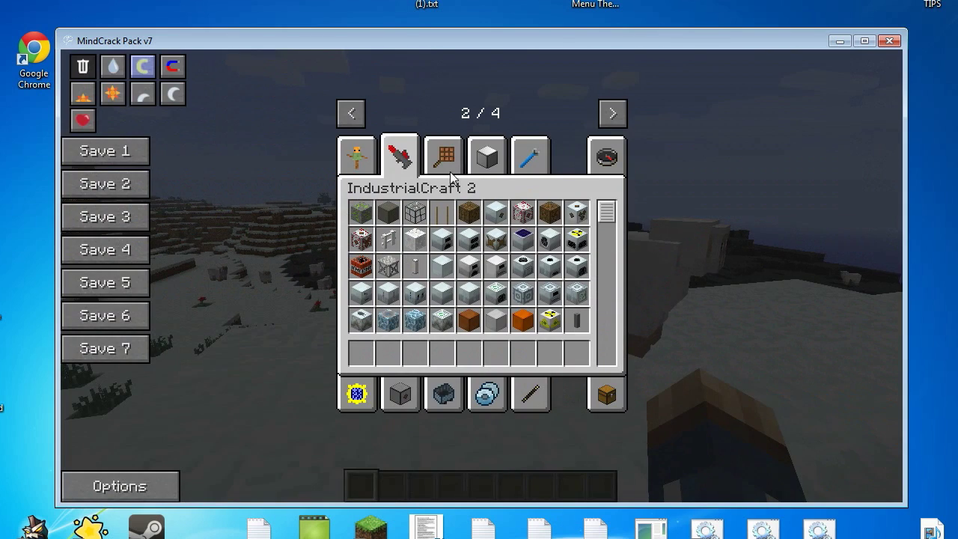
click(449, 160)
click(483, 161)
click(523, 166)
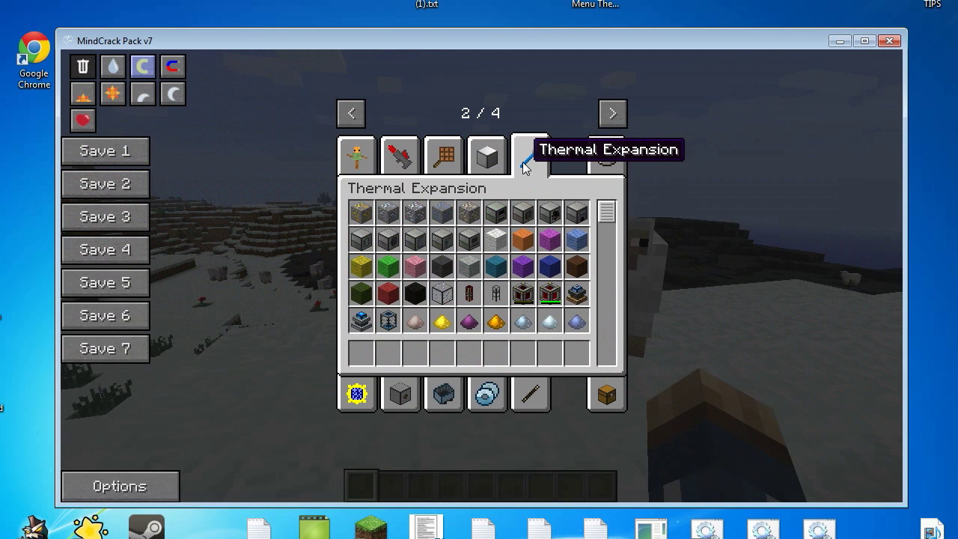
click(356, 393)
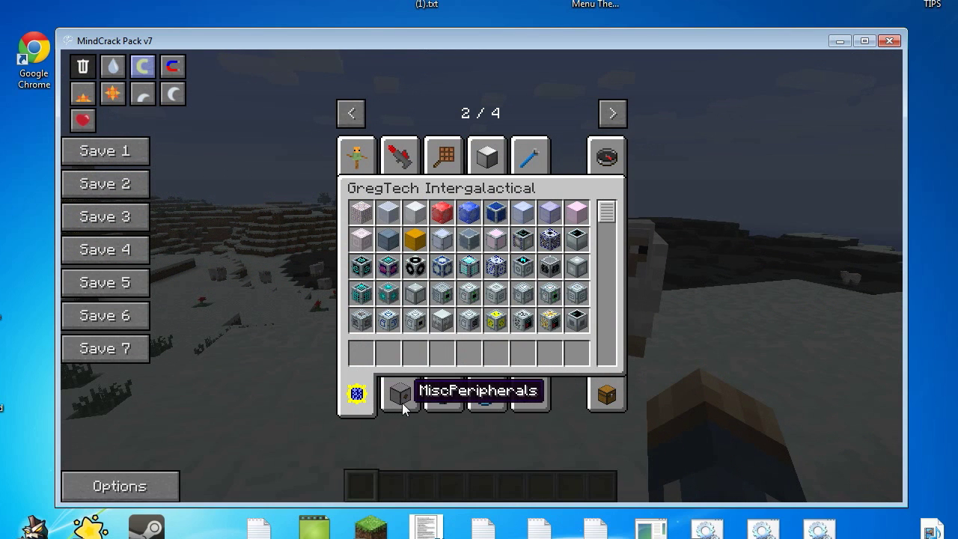
scroll(463, 277, down, 10)
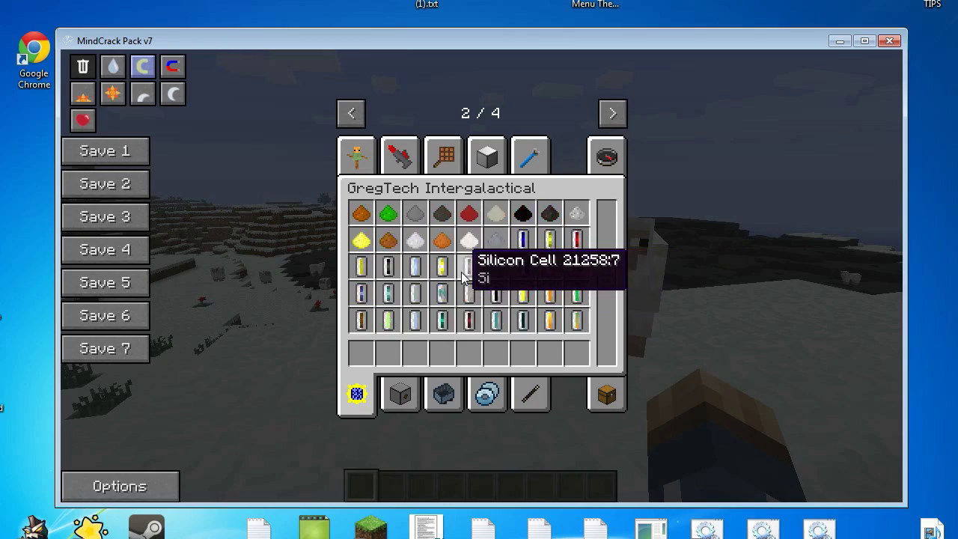
click(402, 413)
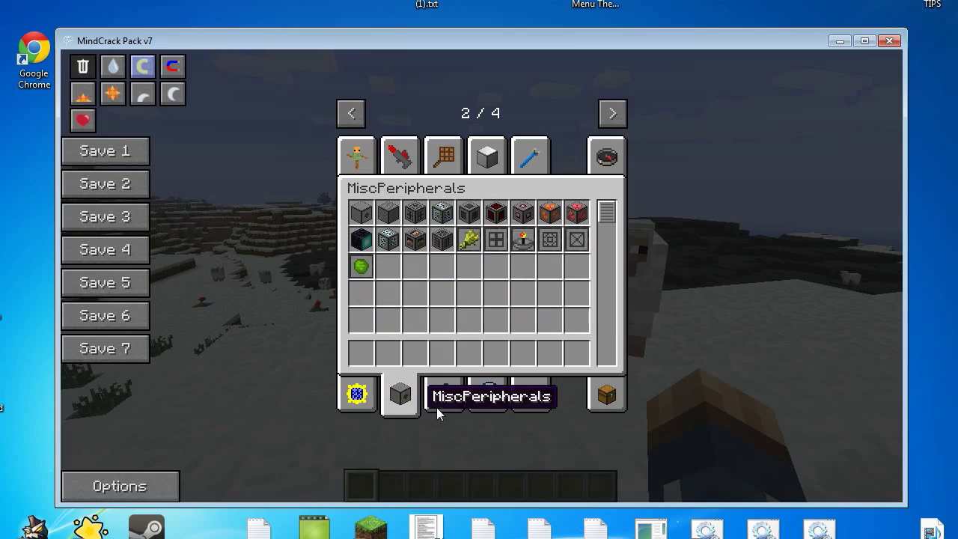
click(438, 408)
key(Escape)
Walk across the snow field toward the mountain, breaking tall grass on the way
key(w)
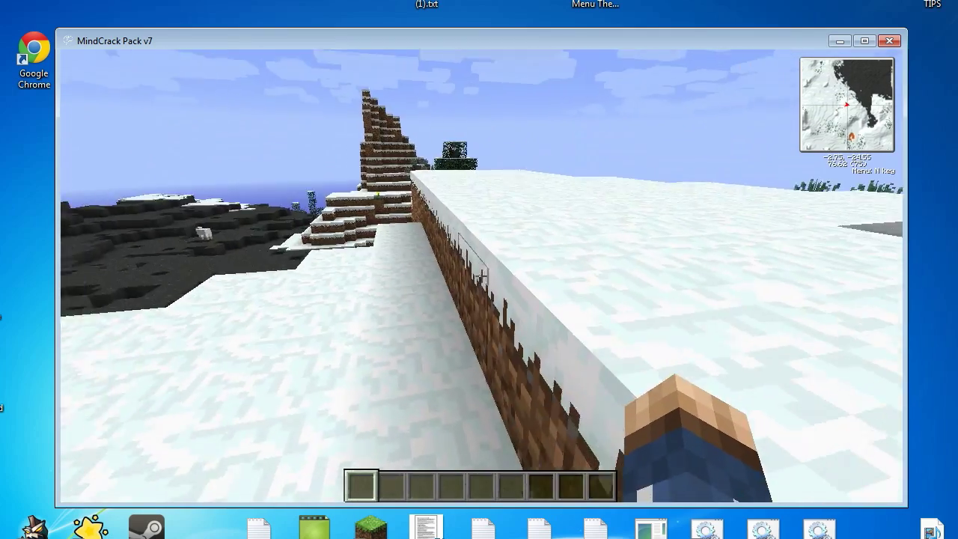
key(w)
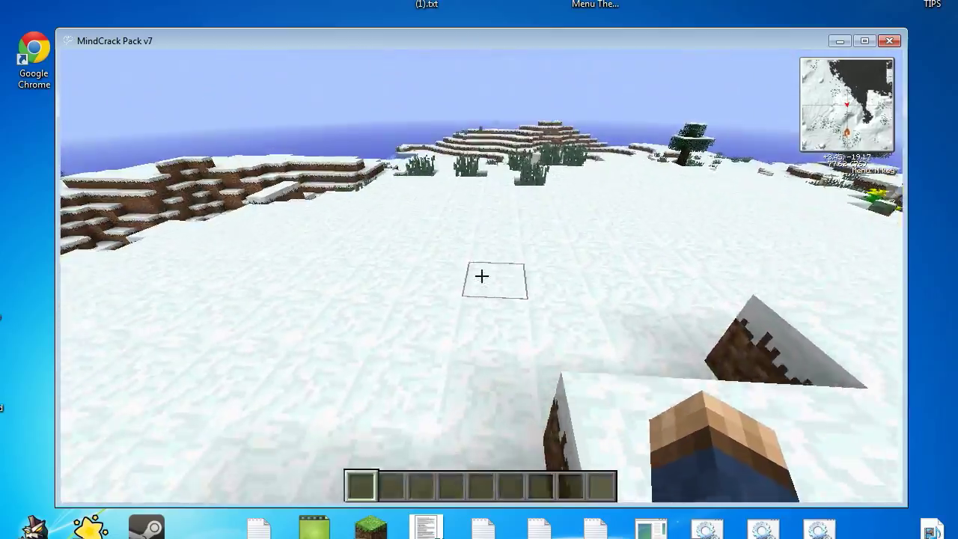
click(481, 276)
key(w)
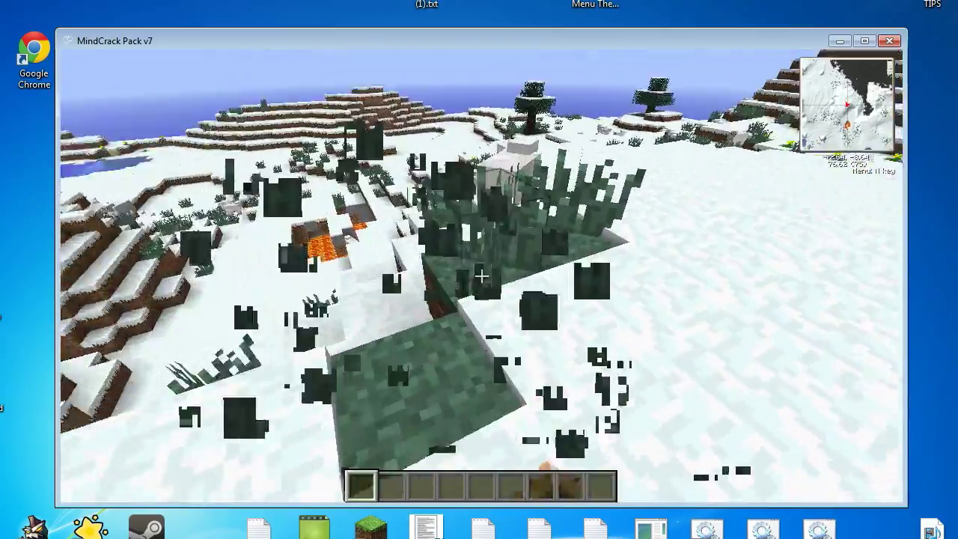
key(w)
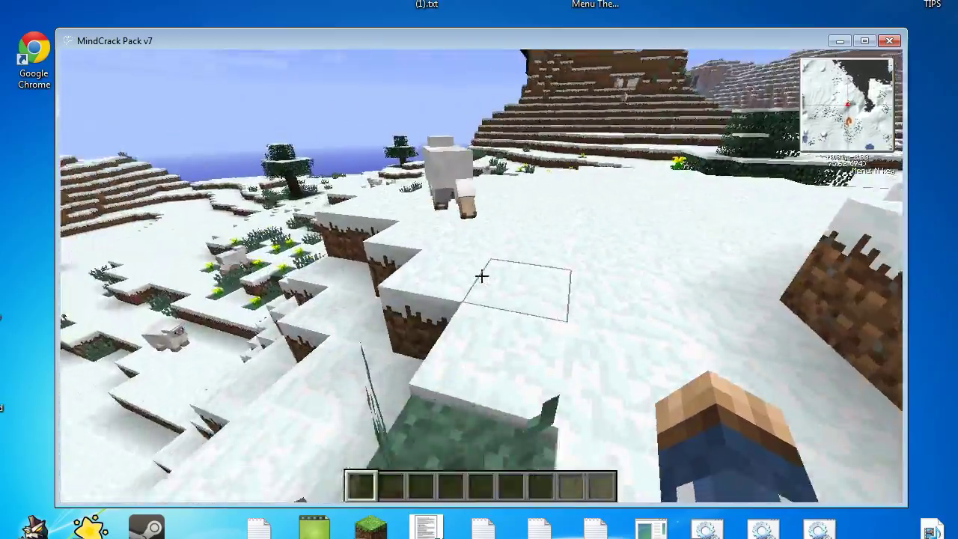
key(w)
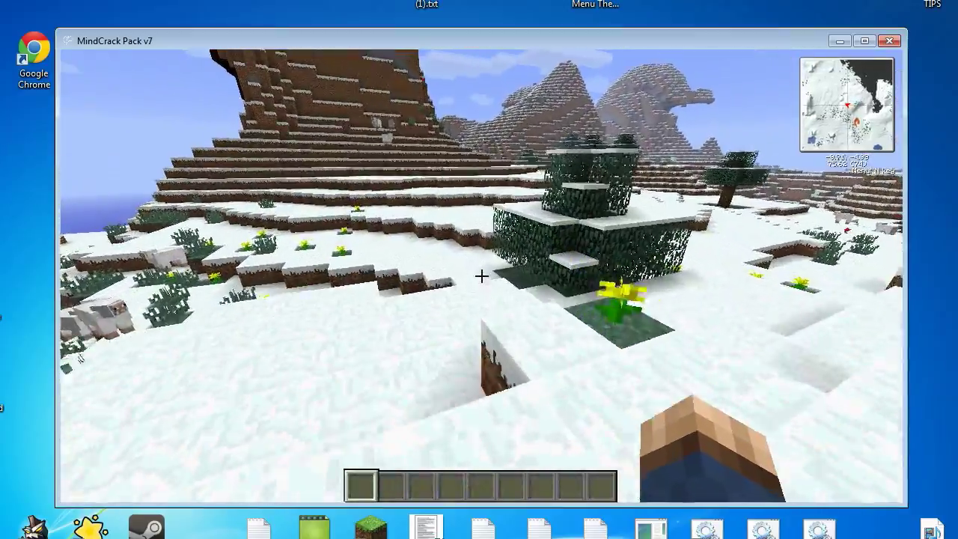
key(w)
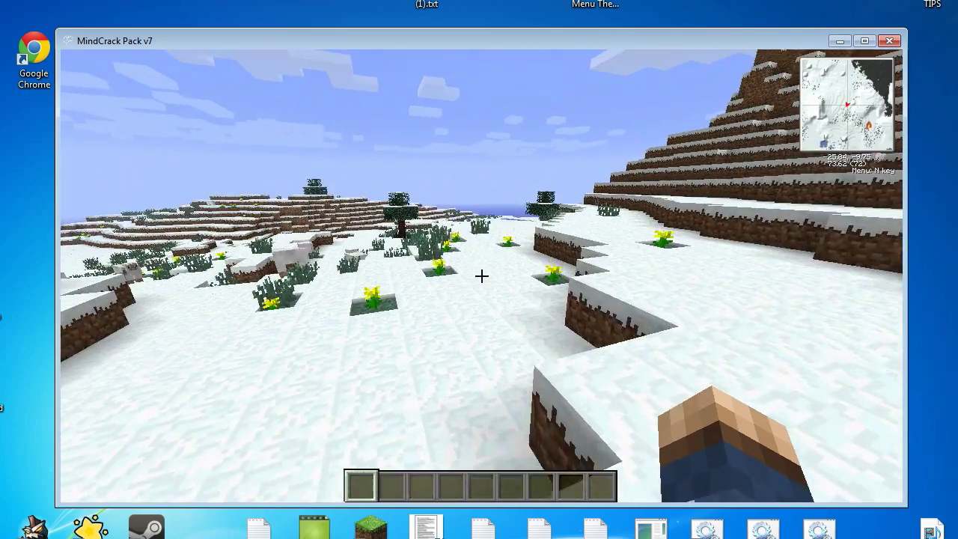
In Video Settings, set Brightness to Bright and turn View Bobbing OFF
key(Escape)
click(424, 297)
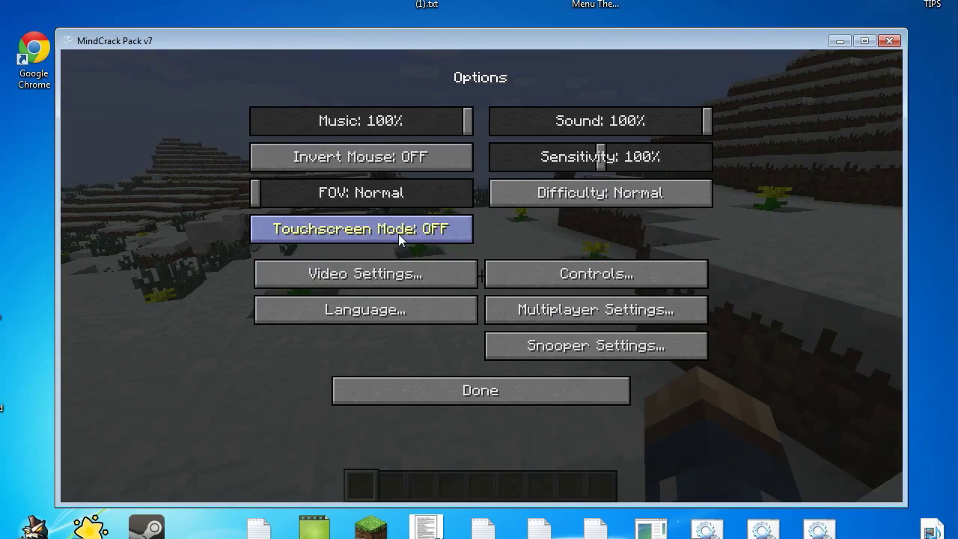
click(390, 276)
drag(445, 281, 471, 277)
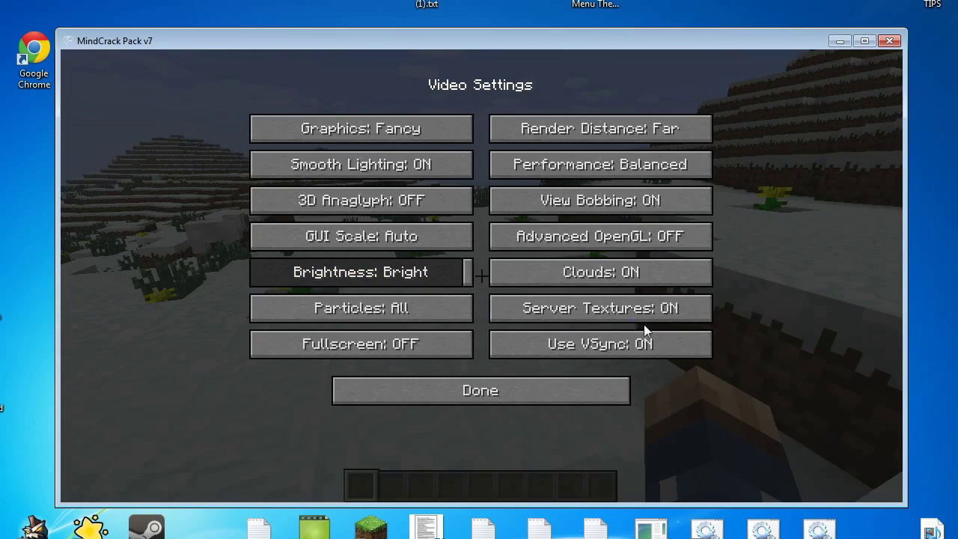
click(621, 204)
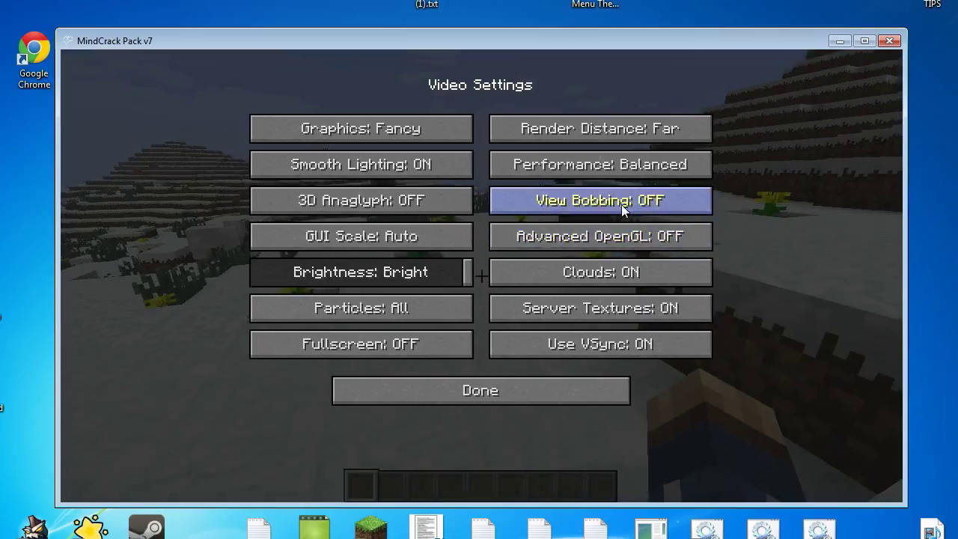
key(Escape)
Walk toward the sheep on the hill and up to the snowy terrace
key(w)
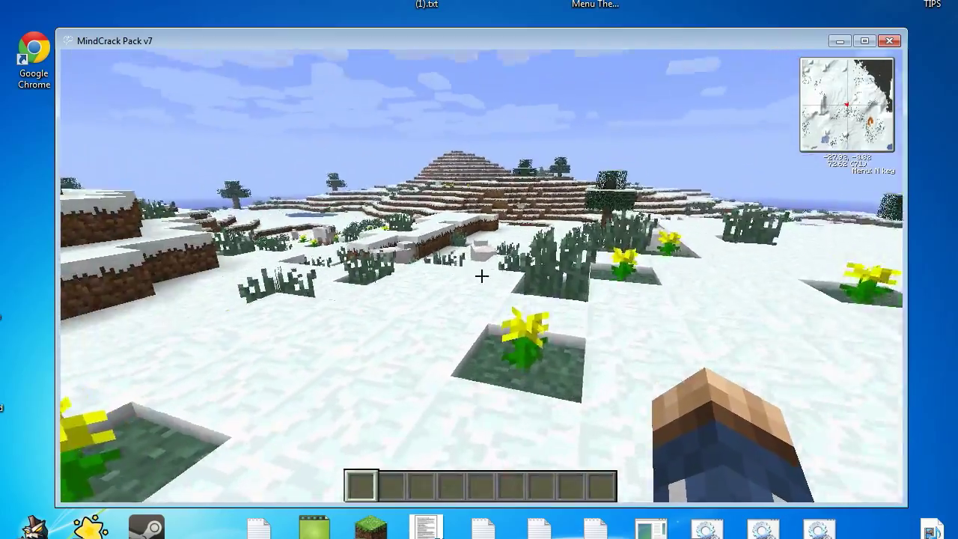
key(w)
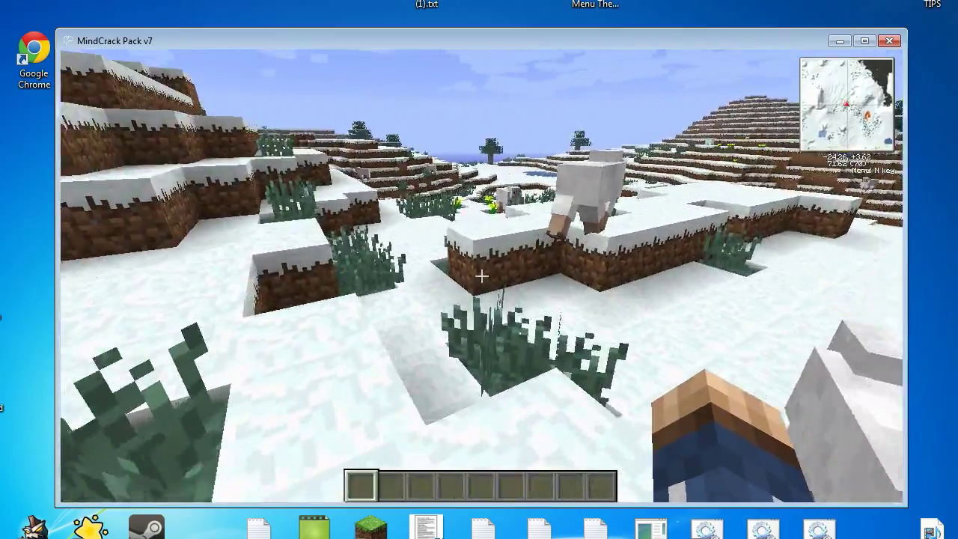
key(w)
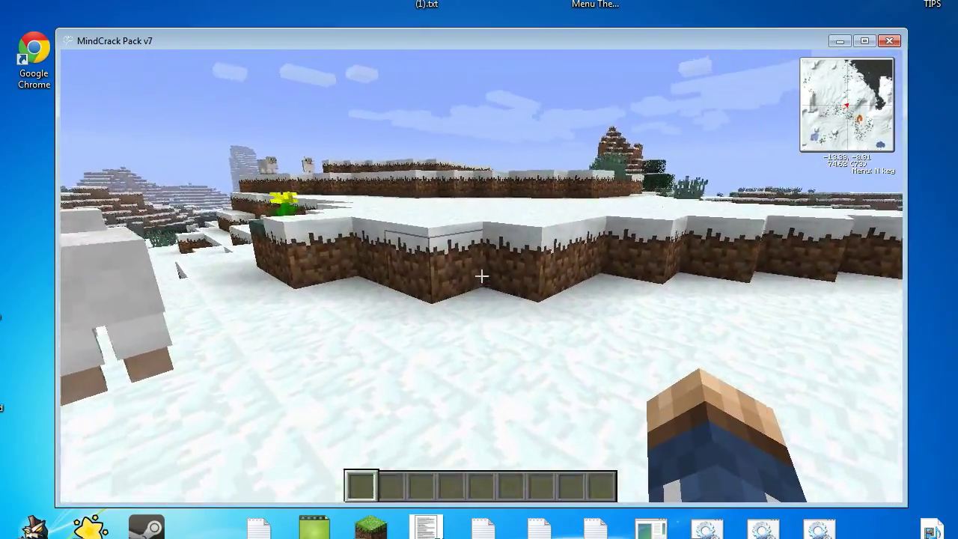
key(w)
Save and quit the world to the title screen, then close the Minecraft window
key(Escape)
click(528, 328)
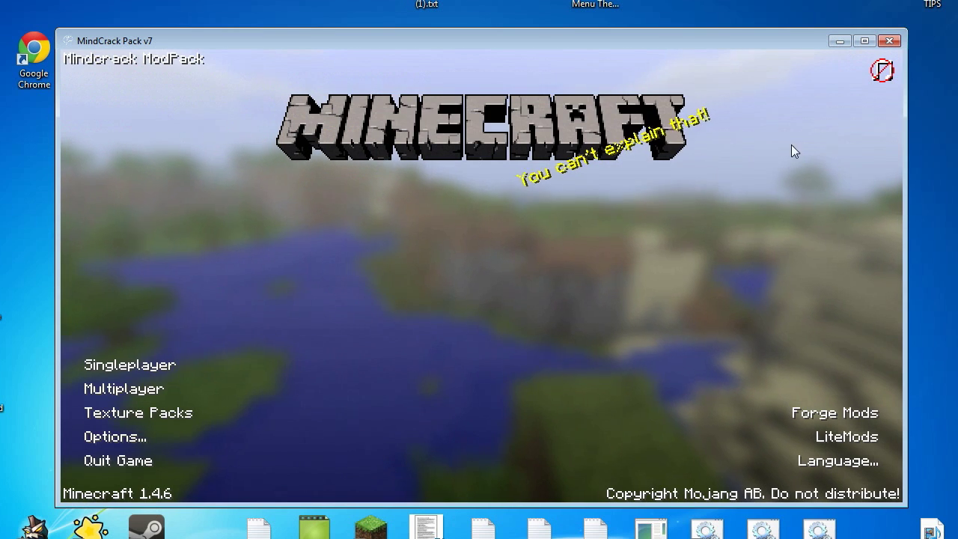
click(888, 42)
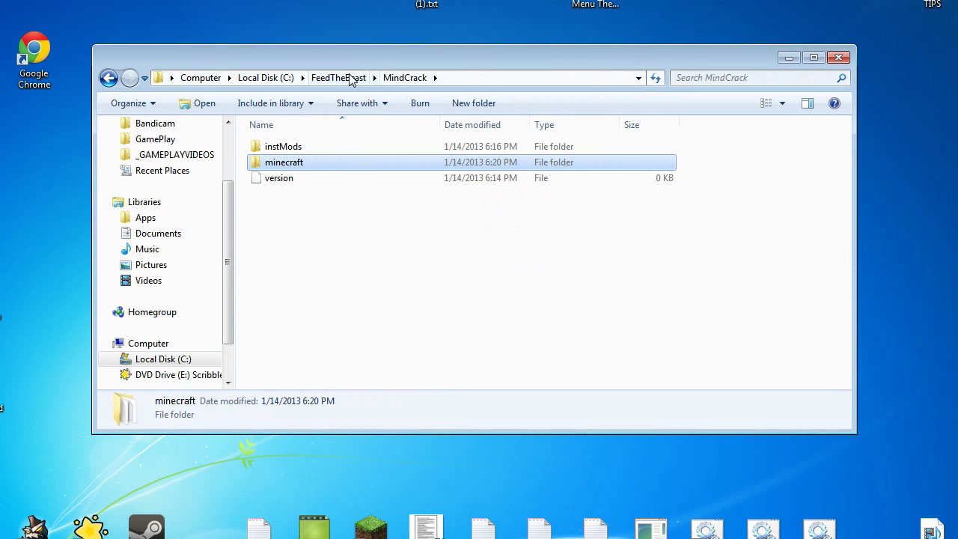
Run FTB_Launcher.exe from the FeedTheBeast folder past the security warning and reposition its window
click(350, 78)
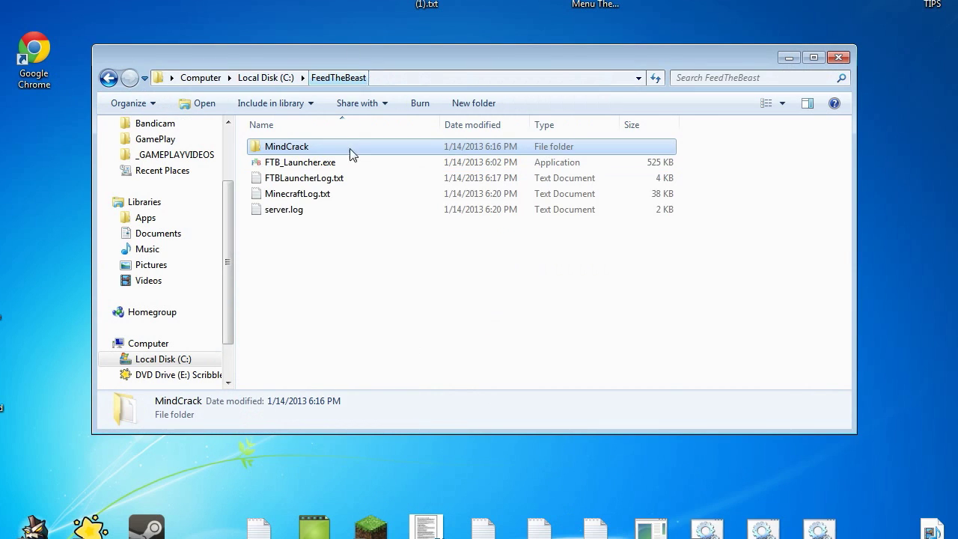
double_click(315, 163)
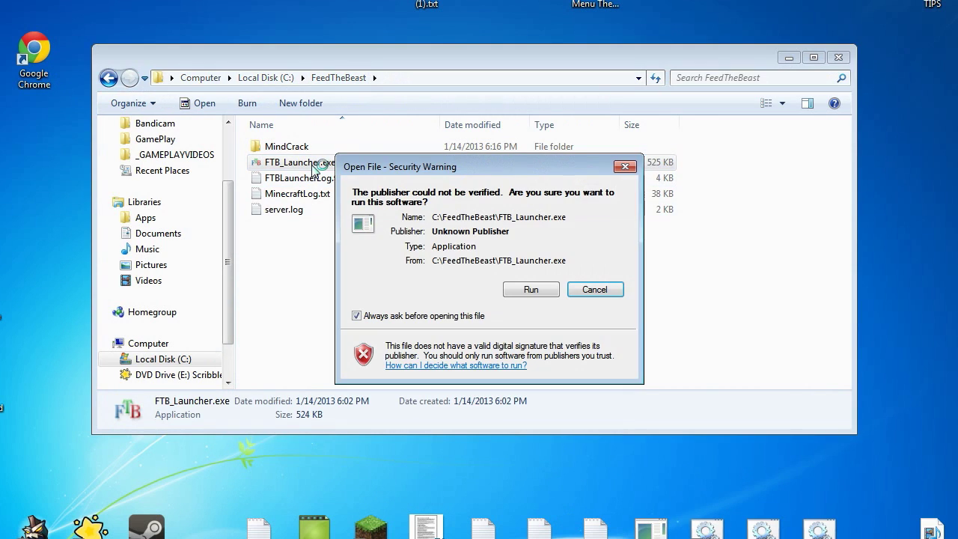
click(530, 290)
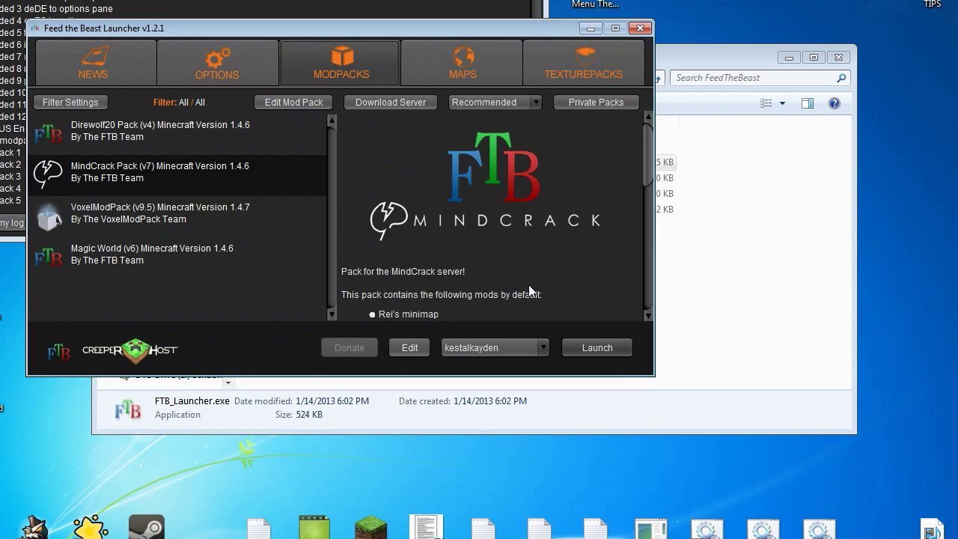
drag(333, 38, 404, 97)
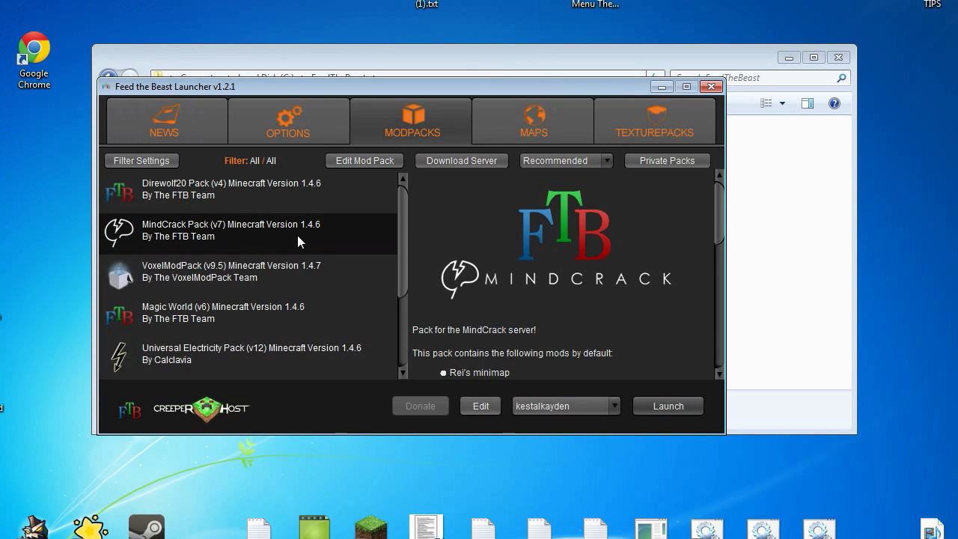
Open the Mod Pack Editor for MindCrack and arrange its window
click(358, 163)
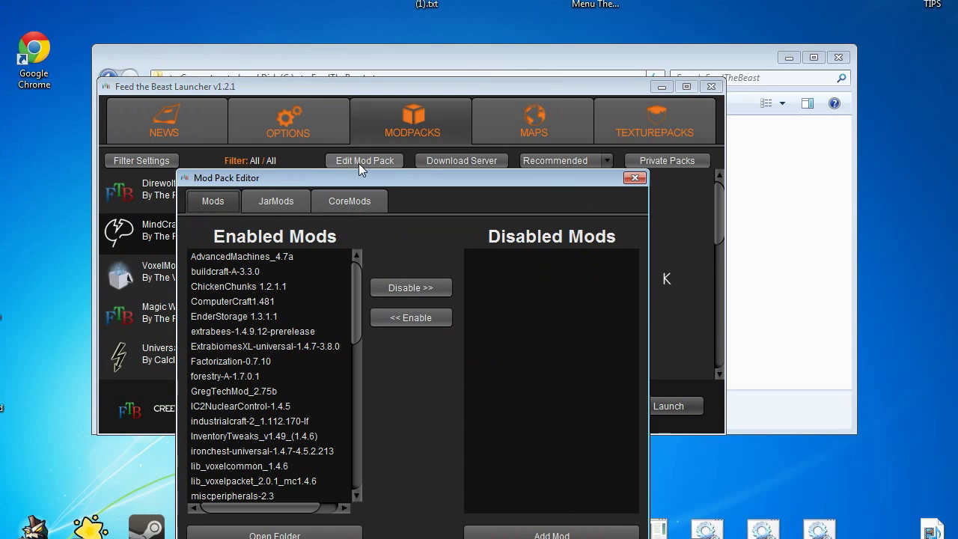
drag(305, 178, 369, 81)
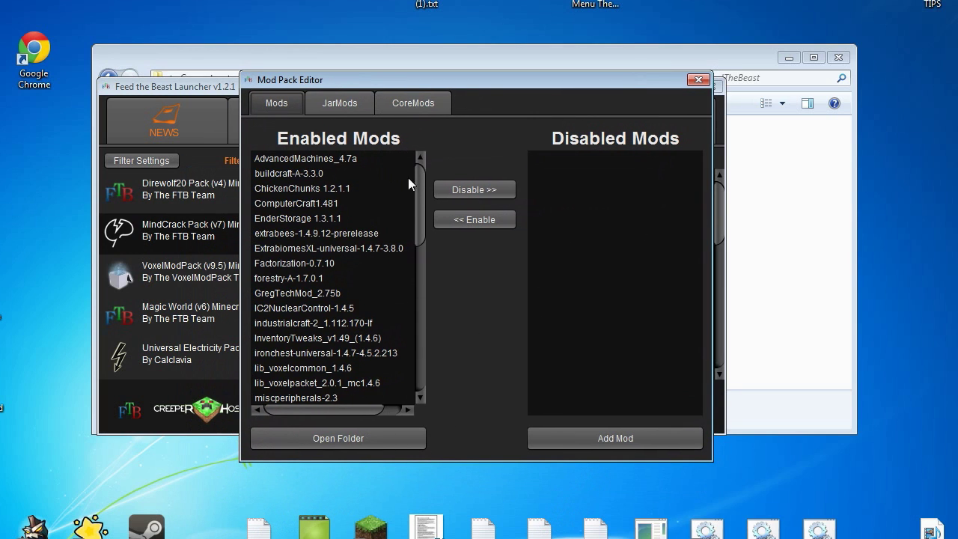
drag(419, 180, 419, 371)
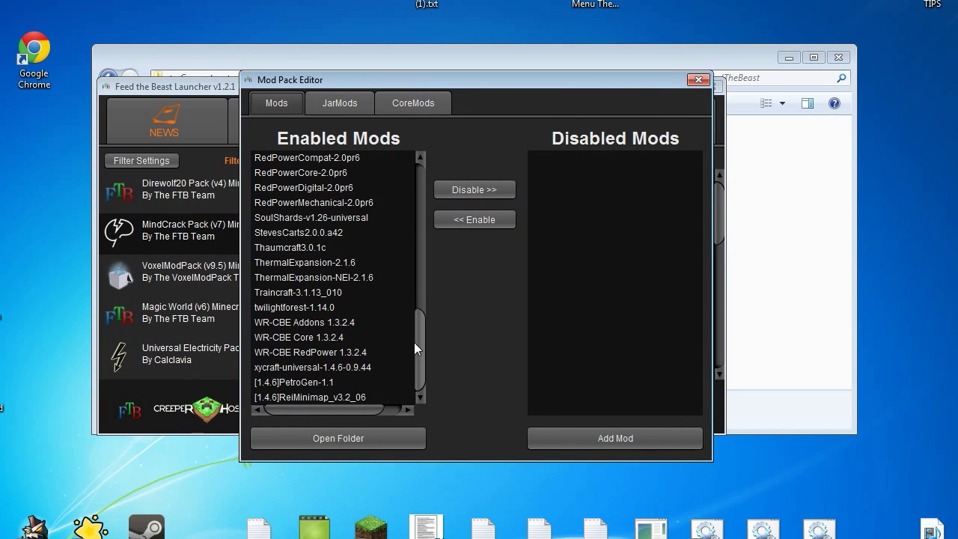
drag(423, 329, 393, 118)
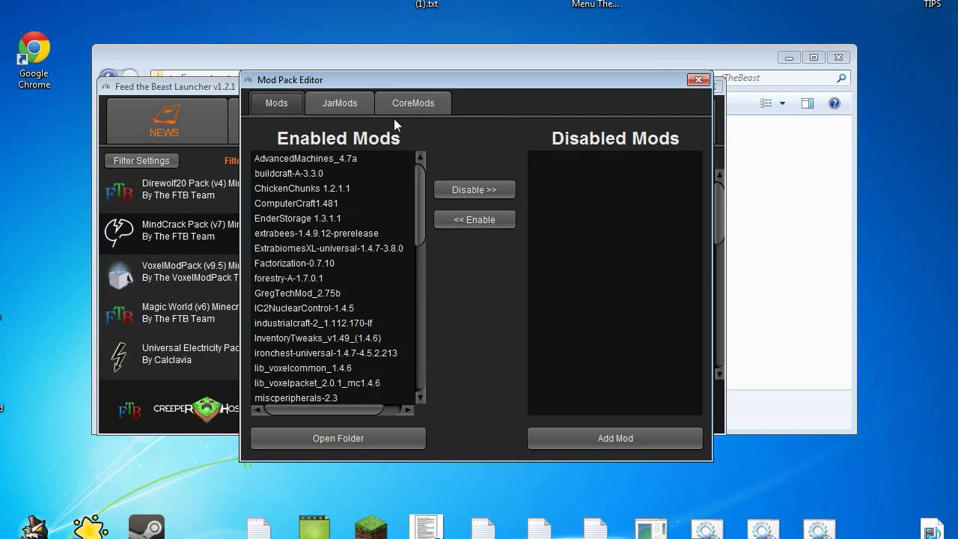
Review the JarMods, CoreMods (including NotEnoughItems) and Mods lists, finishing on Mods
click(357, 103)
click(392, 103)
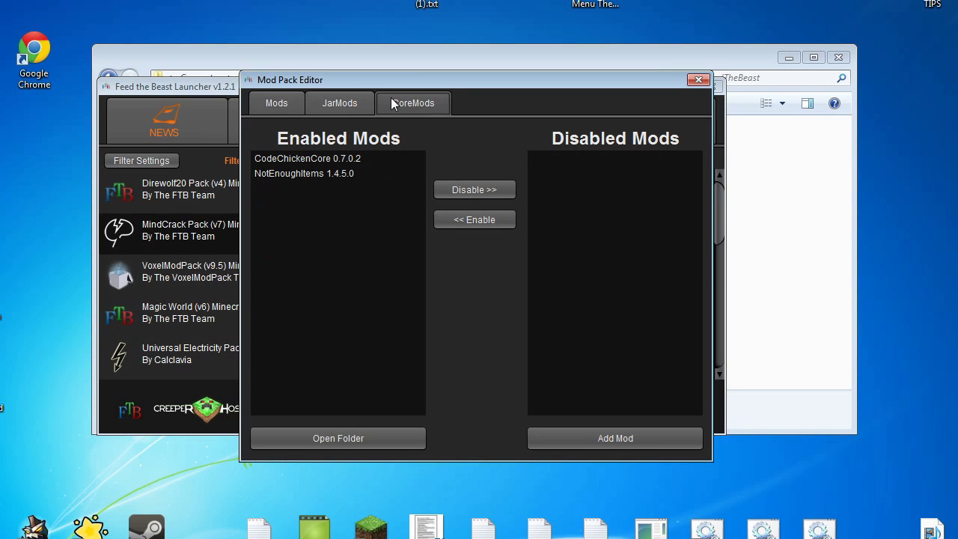
click(345, 176)
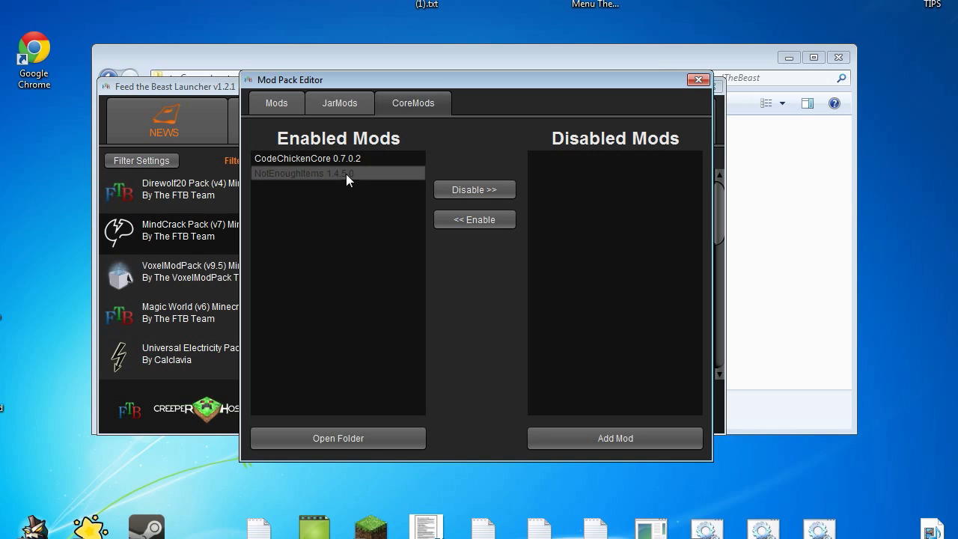
click(333, 105)
click(278, 104)
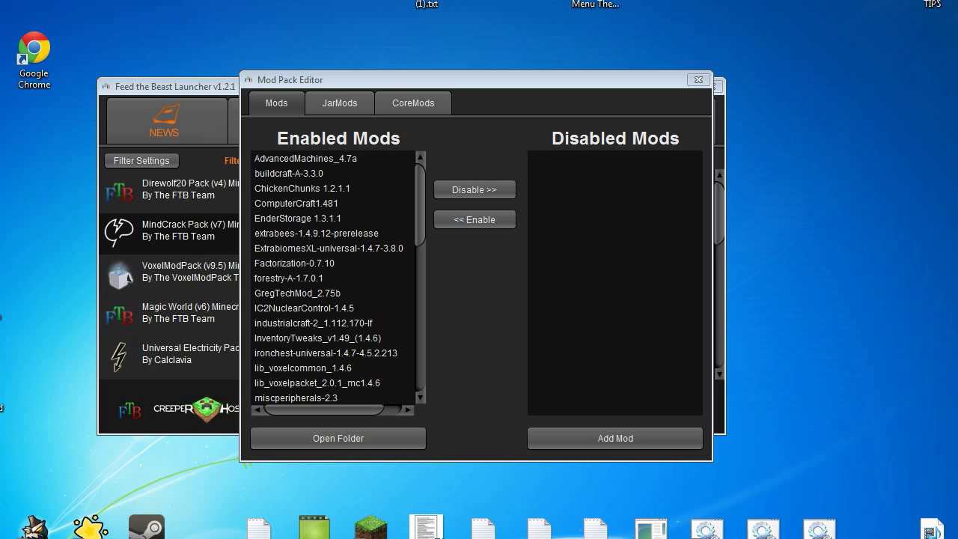
click(328, 106)
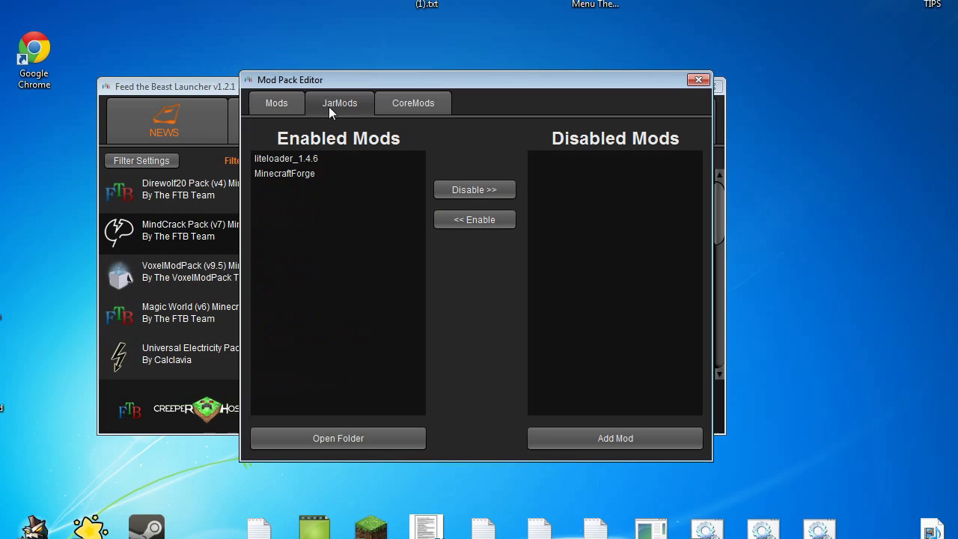
click(288, 104)
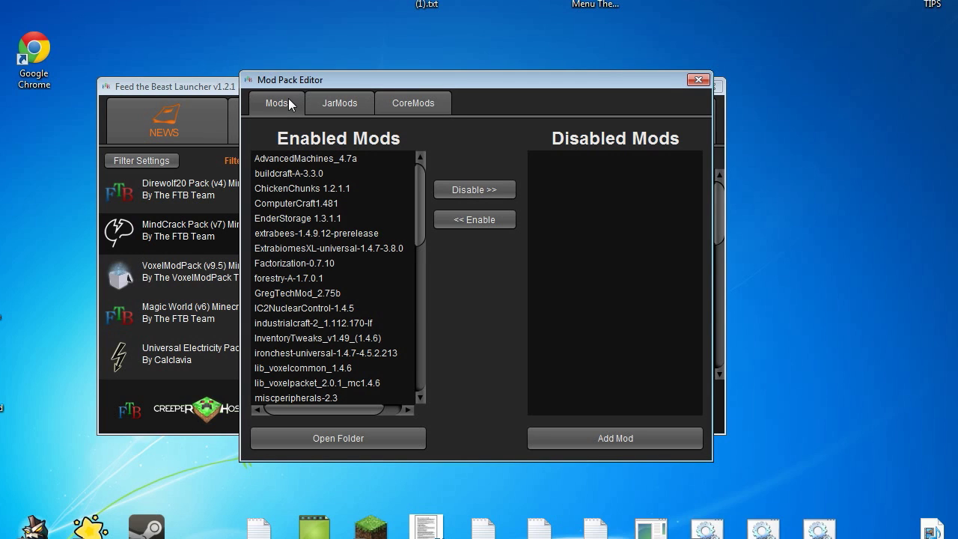
Add mystcraft-uni-1.4.6-0.9.5.00.zip from the Desktop as a new mod
click(621, 437)
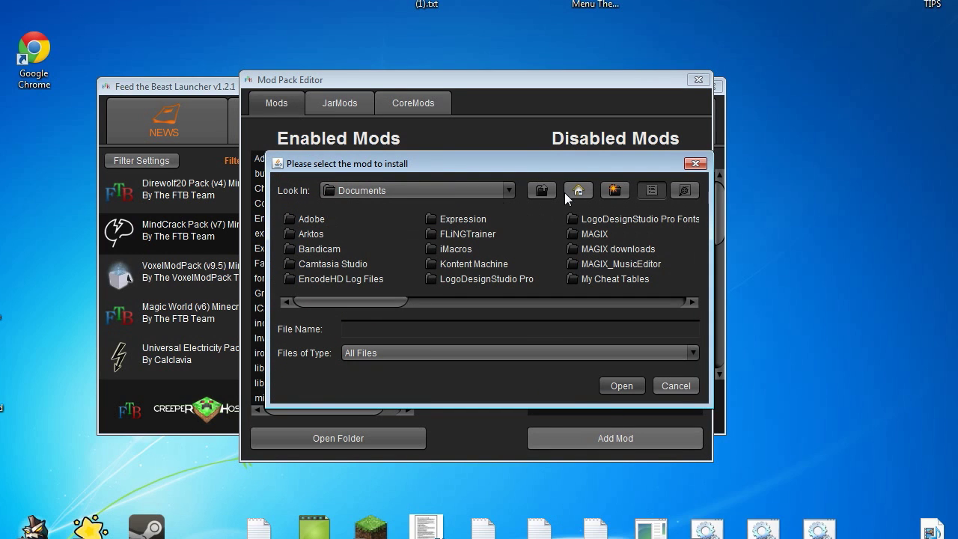
click(546, 188)
click(547, 188)
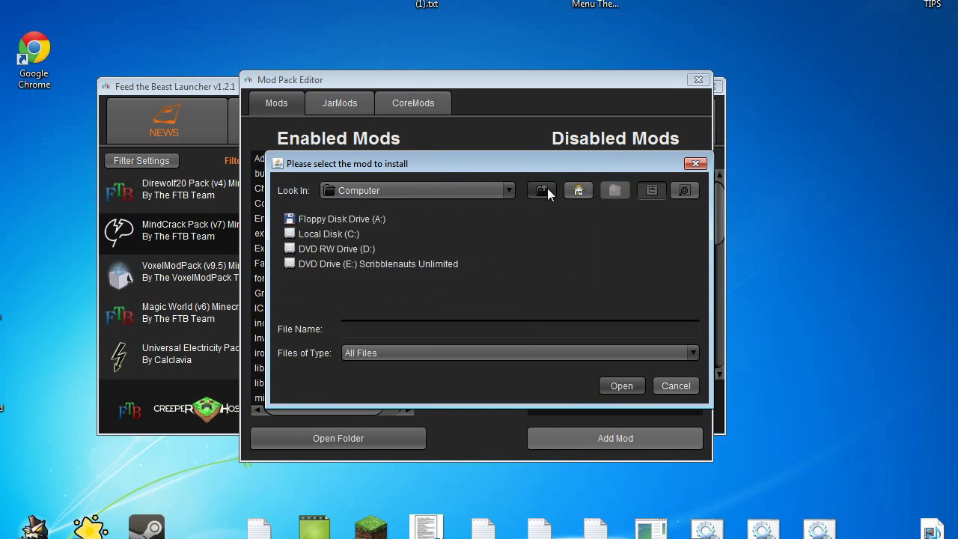
click(547, 187)
drag(336, 304, 536, 303)
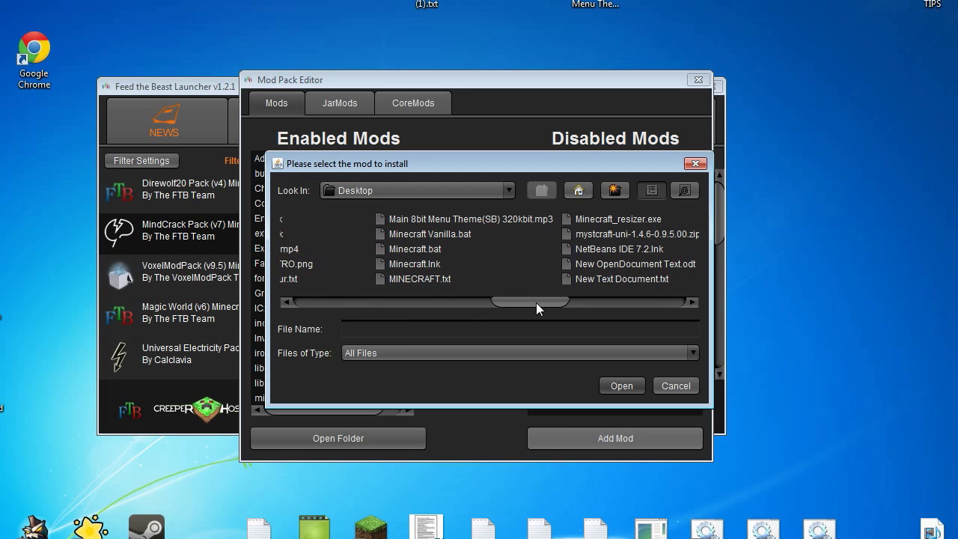
click(616, 231)
click(616, 231)
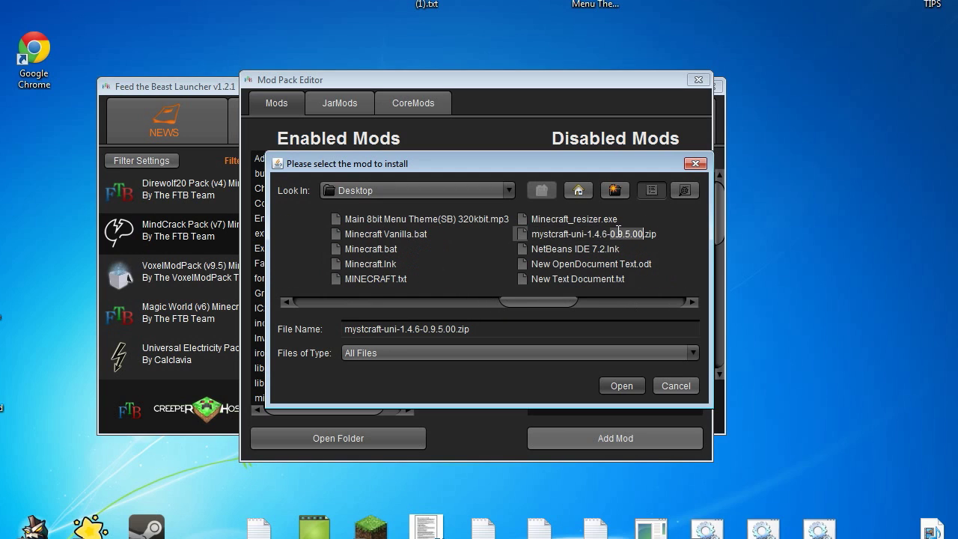
click(529, 234)
click(522, 237)
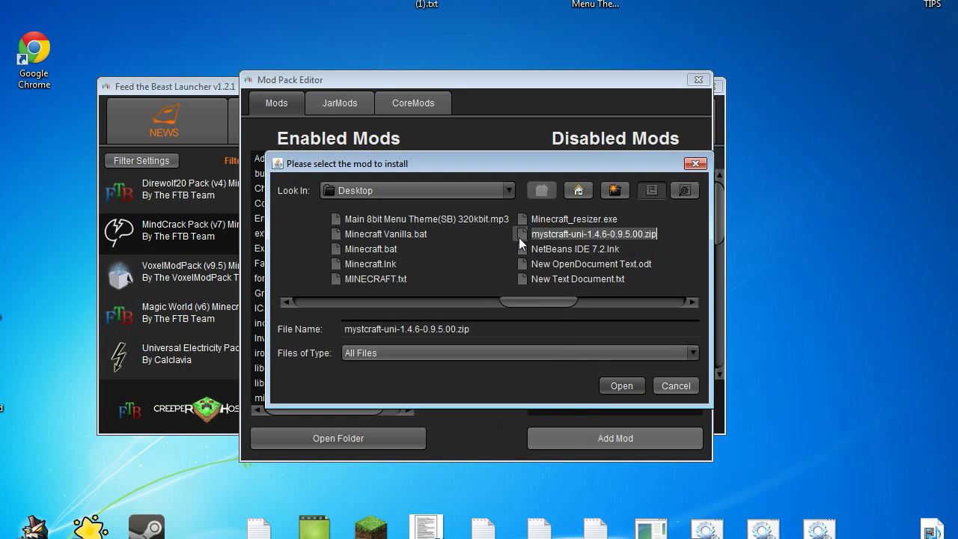
key(Return)
key(Return)
Check the mystcraft entry in Enabled Mods and close the Mod Pack Editor
scroll(387, 252, down, 7)
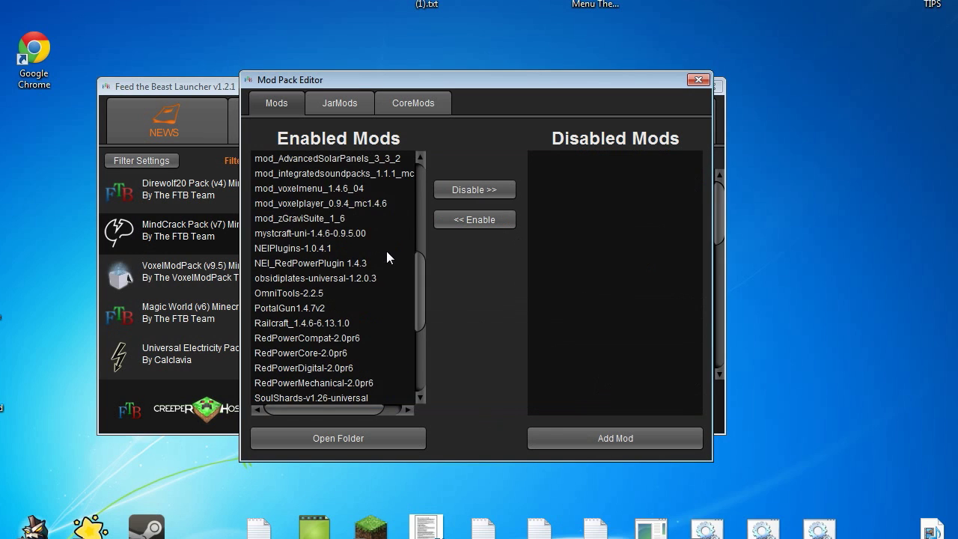
click(292, 233)
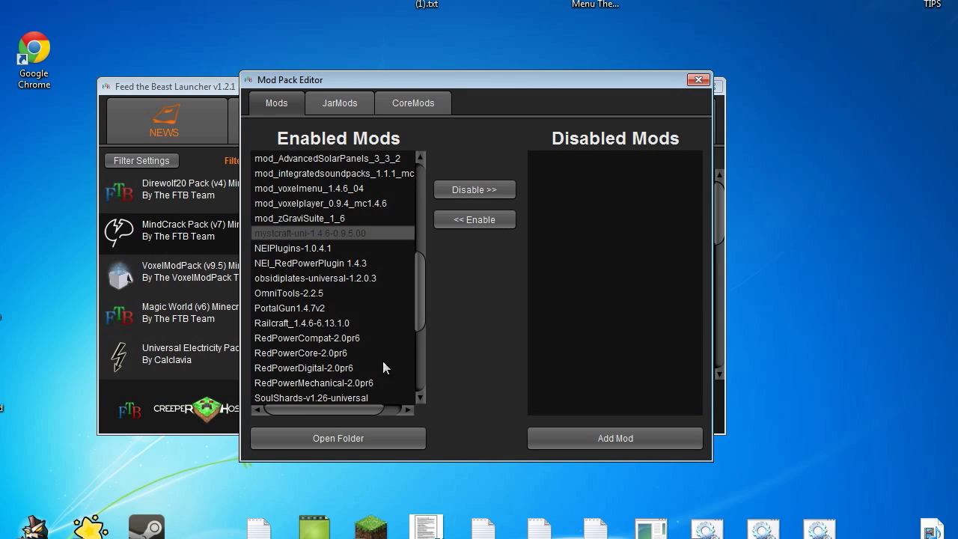
click(698, 79)
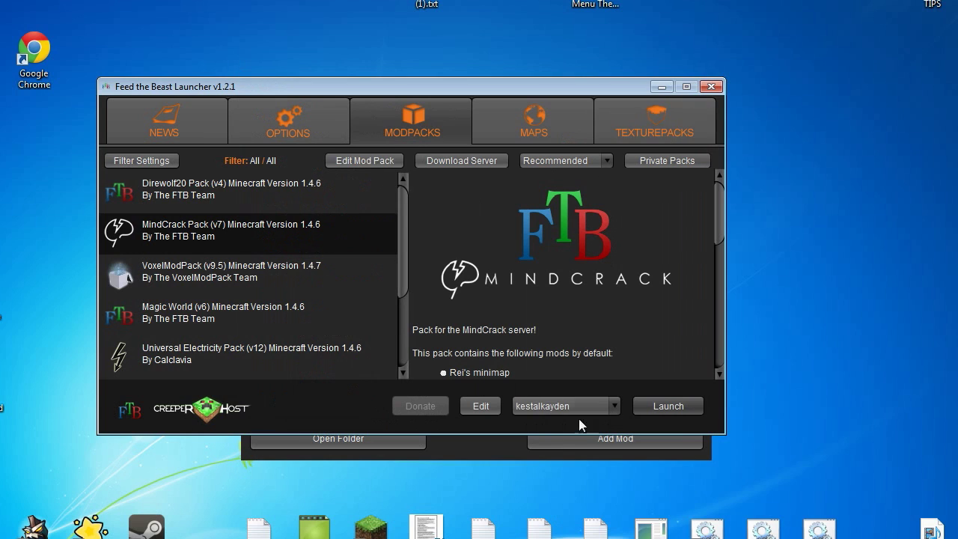
Launch MindCrack Pack v7 and decline the available mod pack update
click(669, 405)
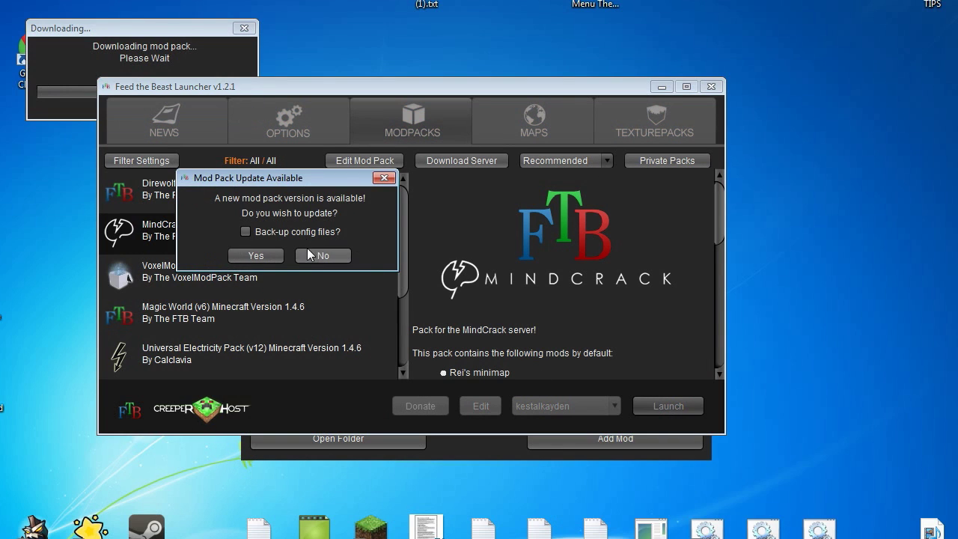
drag(274, 180, 381, 266)
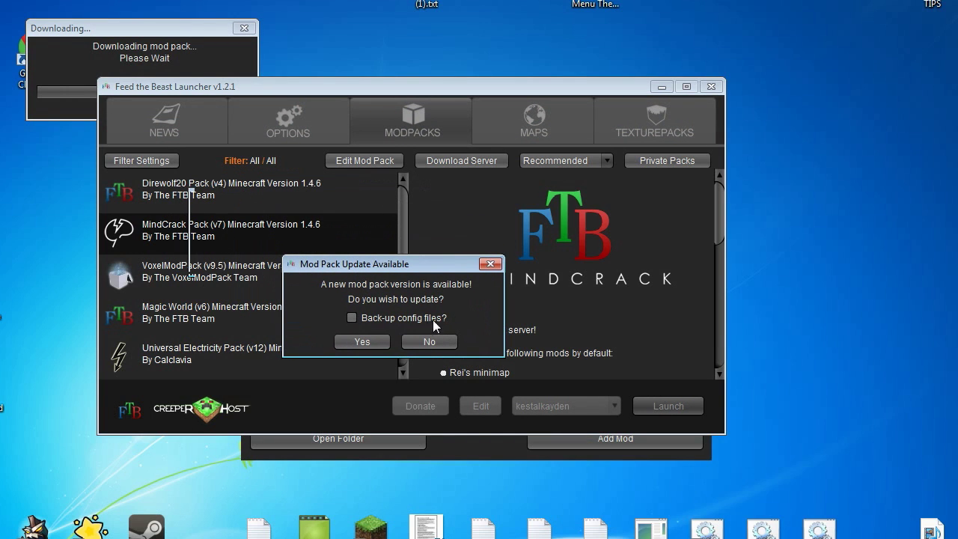
click(427, 341)
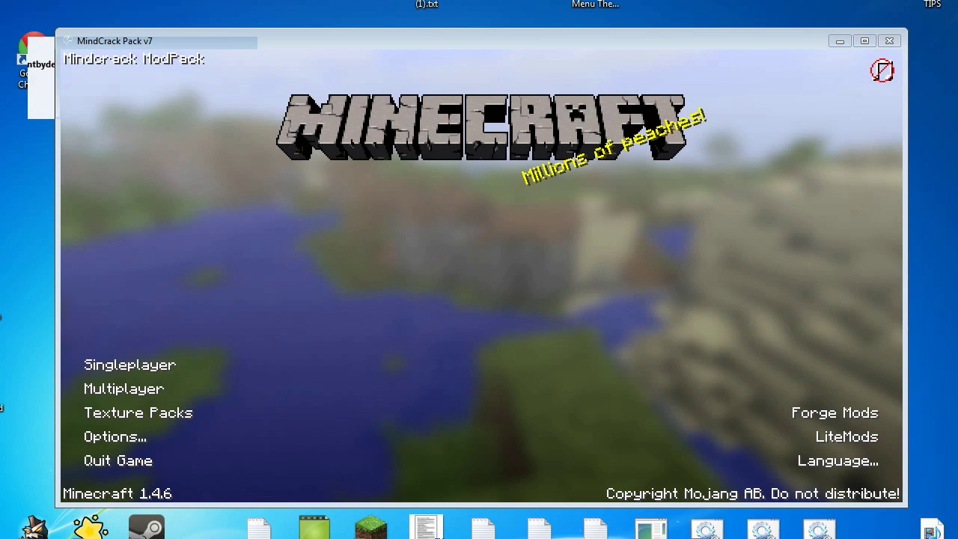
Review the Forge mod list down to WR-CBE RedPower 1.3.2.4, then check the LiteMods list
click(843, 413)
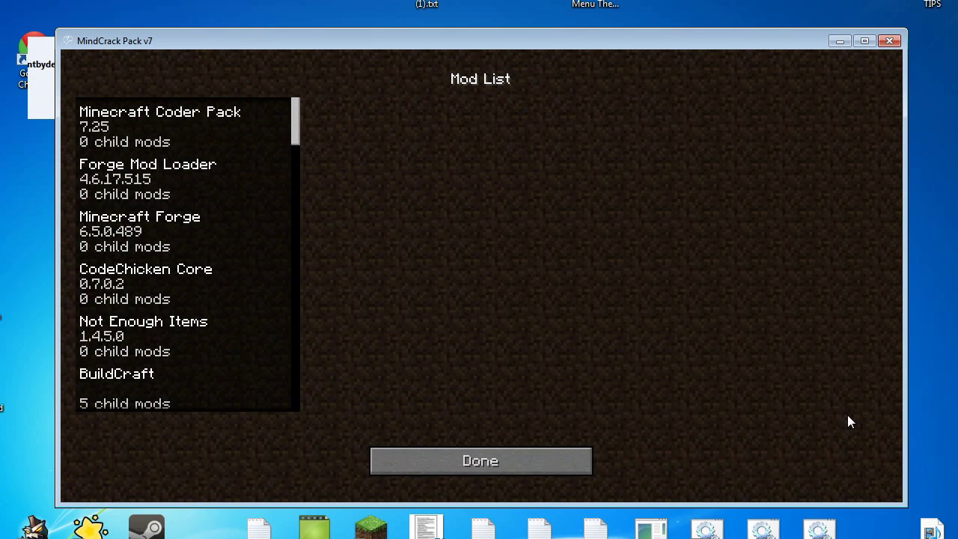
drag(293, 126, 321, 128)
click(470, 461)
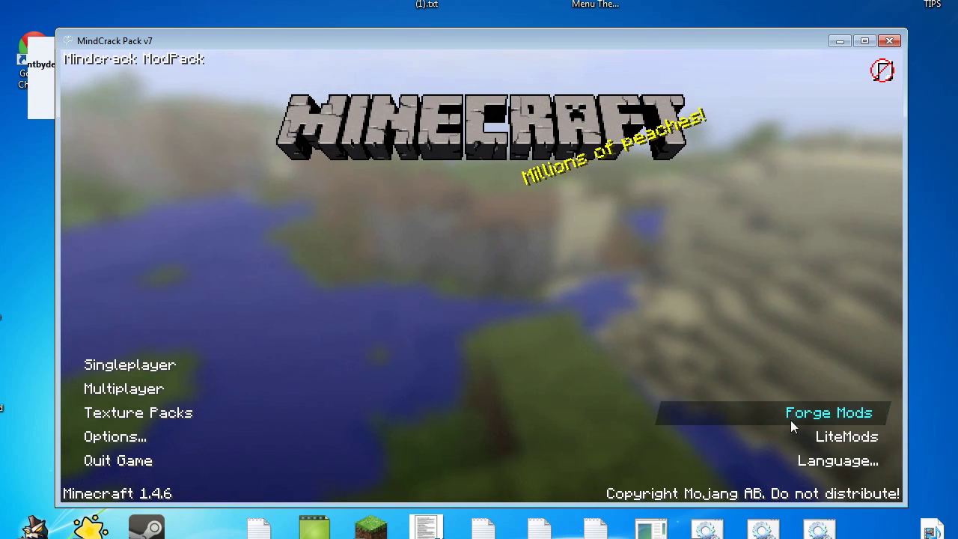
click(814, 437)
click(446, 460)
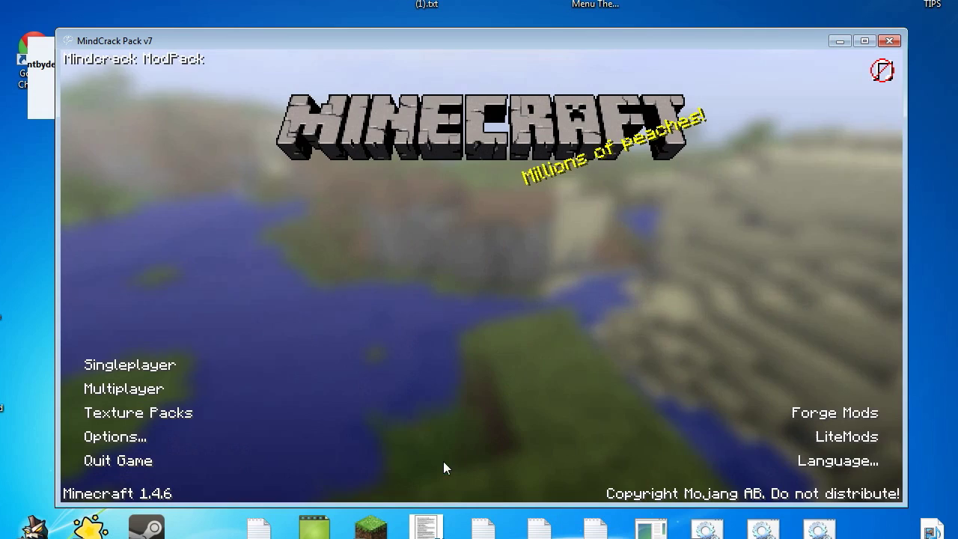
Load the singleplayer world New World
click(167, 364)
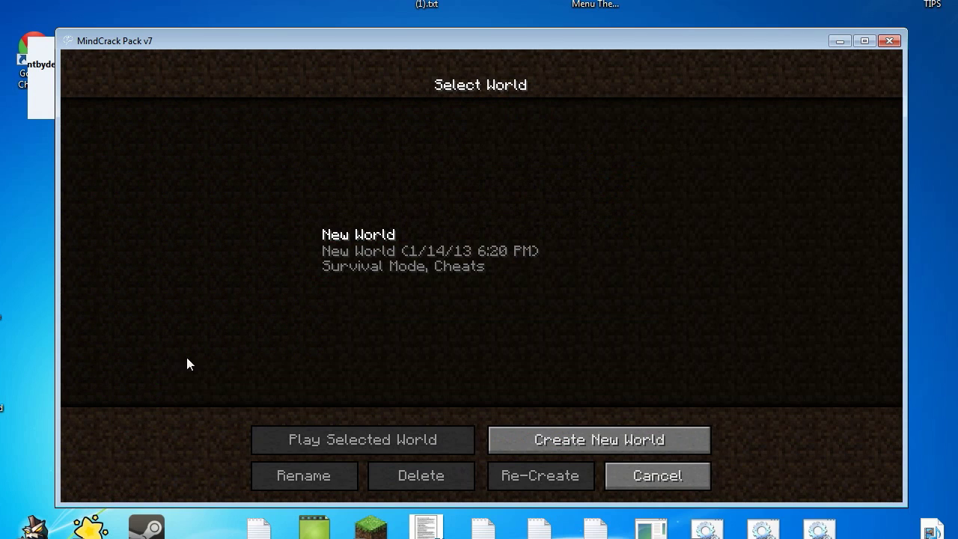
click(399, 249)
click(367, 421)
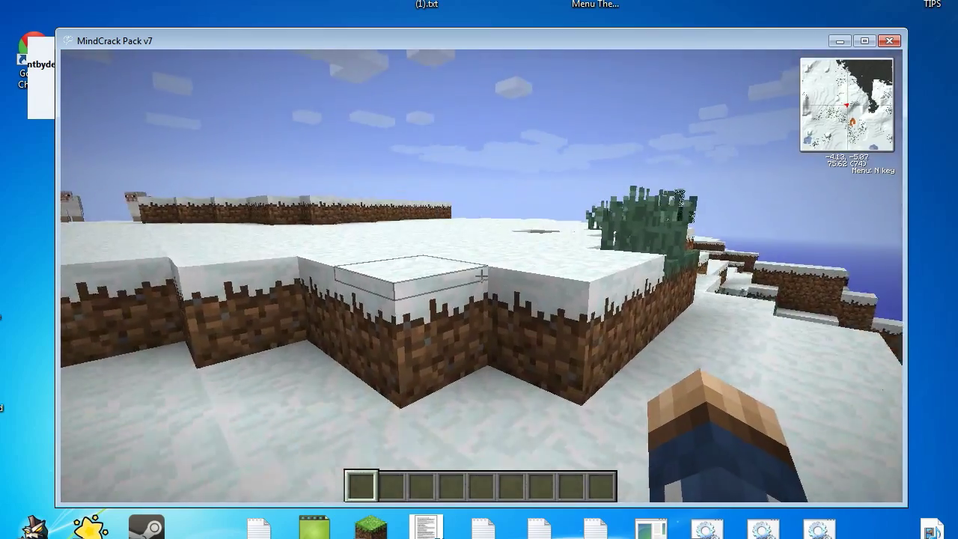
Break two snow blocks and open the creative inventory
click(481, 276)
click(481, 276)
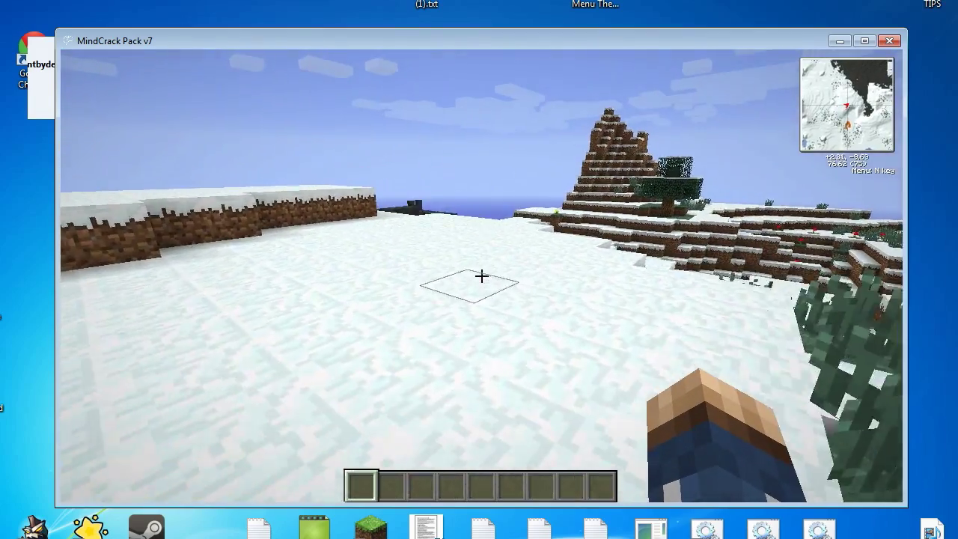
key(e)
click(603, 166)
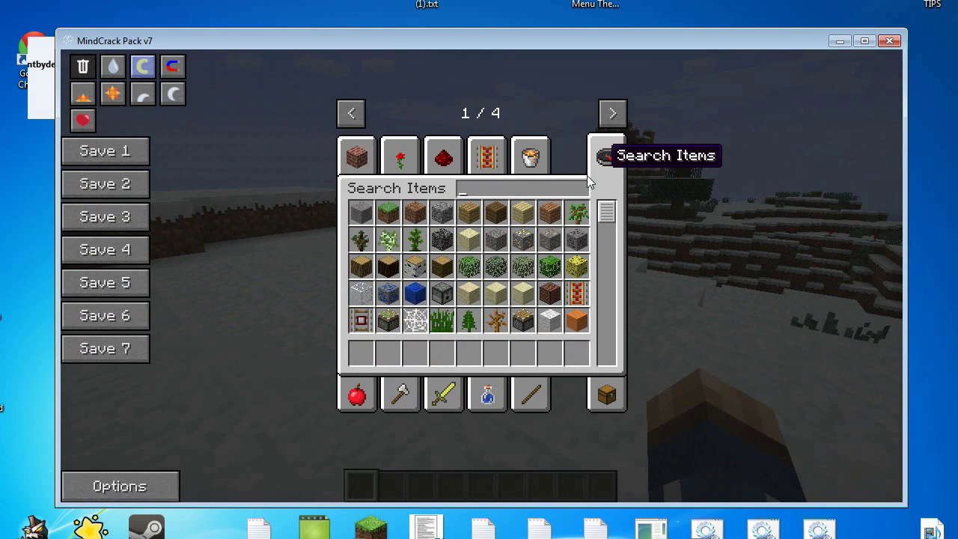
text(book)
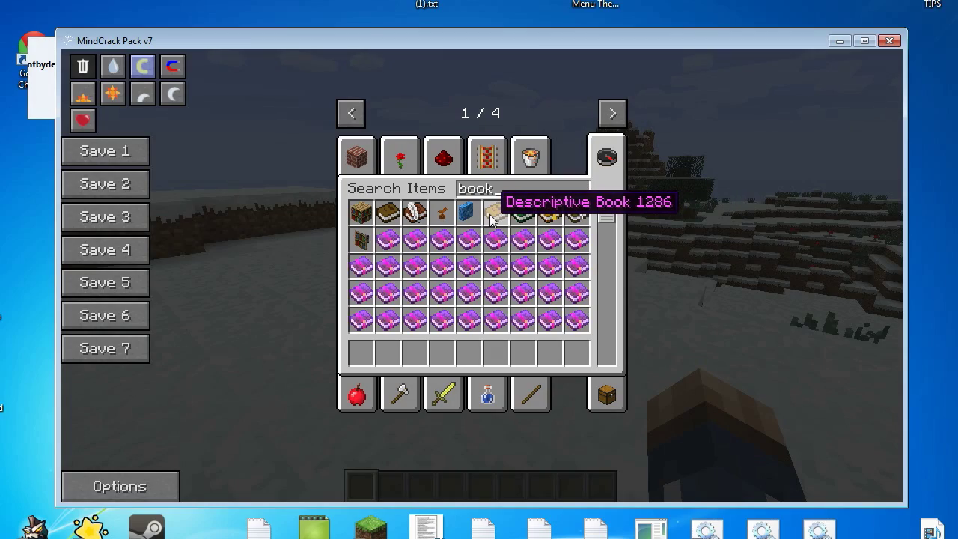
key(Escape)
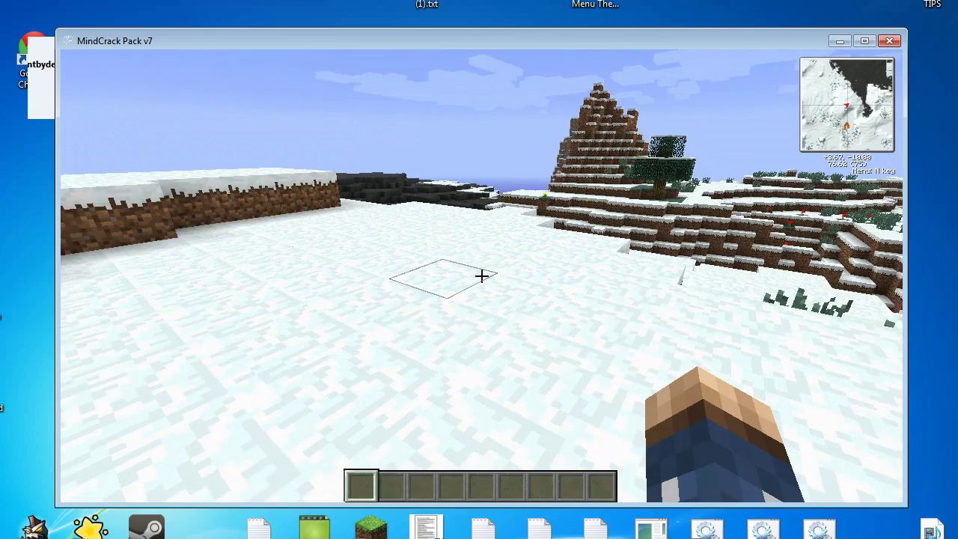
Fly down to the basalt ground and pick Basalt Cobblestone into the first hotbar slot
key(w)
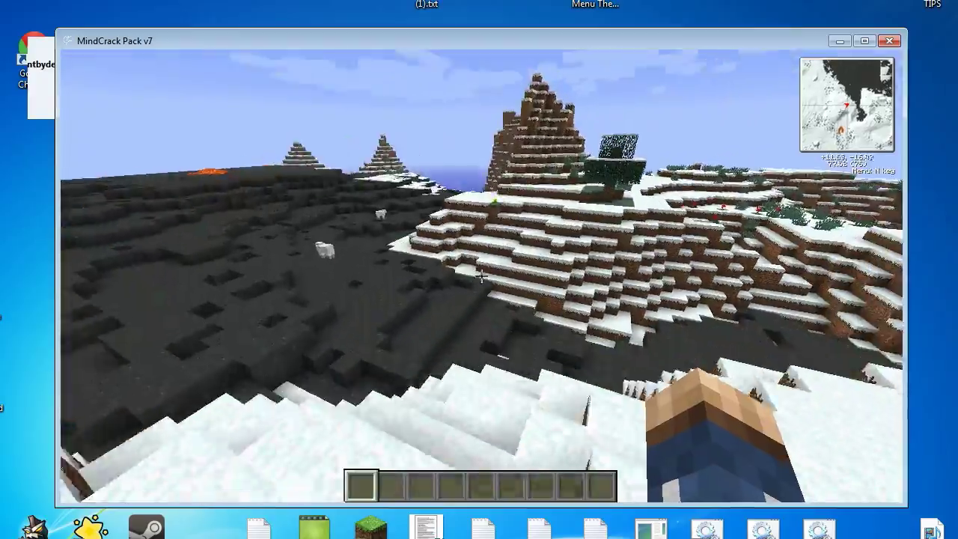
key(w)
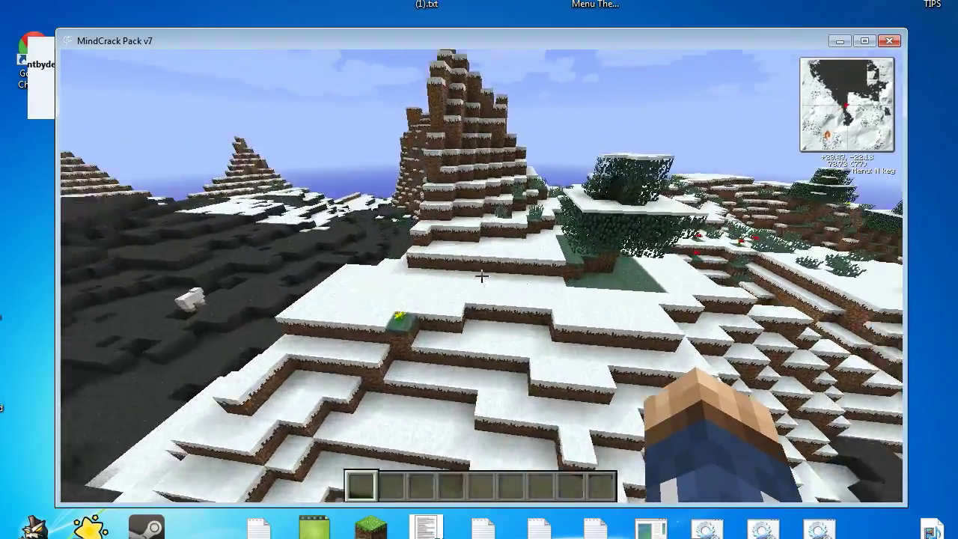
key(w)
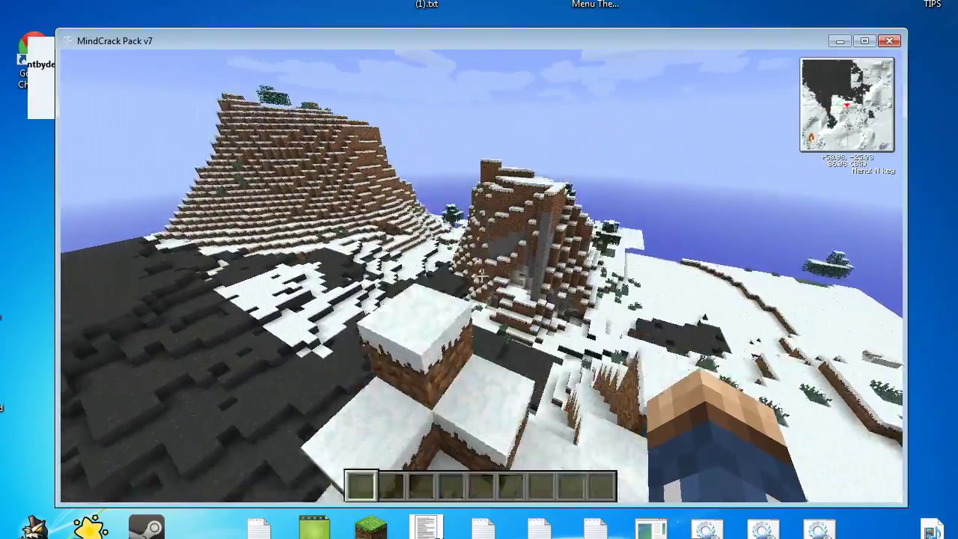
key(w)
key(shift)
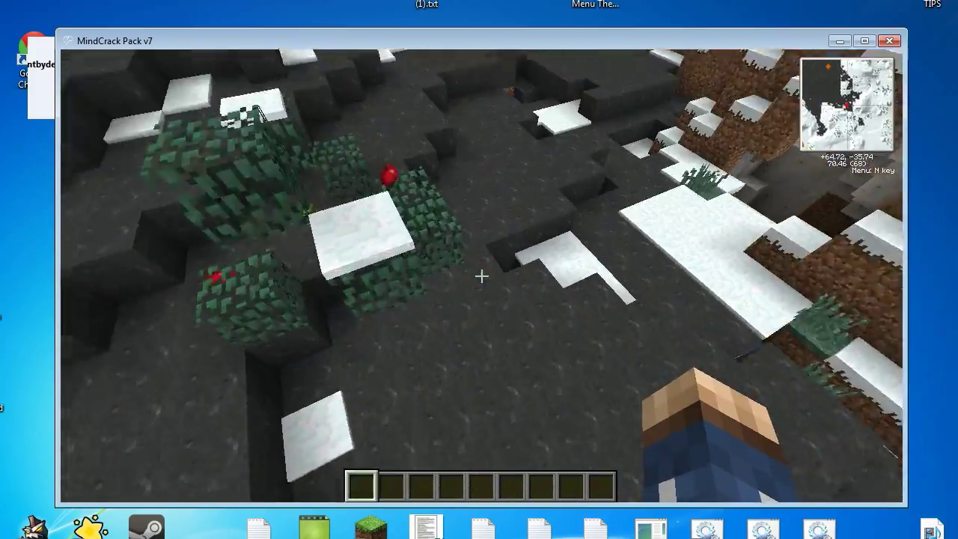
middle_click(481, 276)
Fly forward and up over the snowy hills
key(w)
key(space)
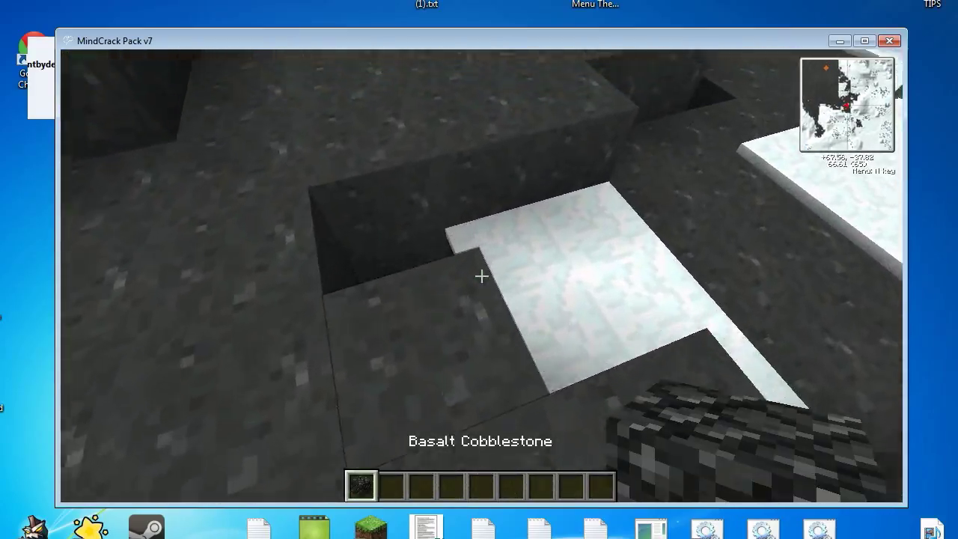
key(w)
key(space)
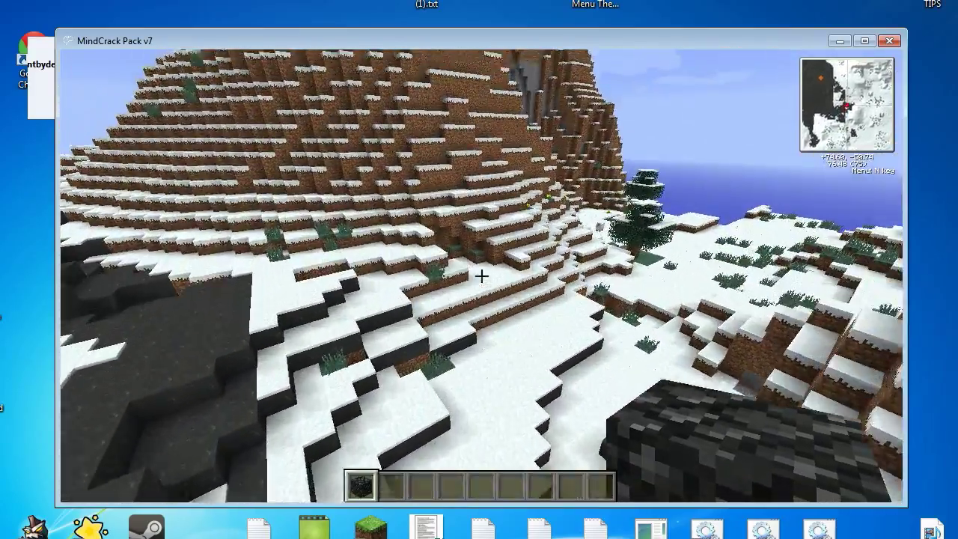